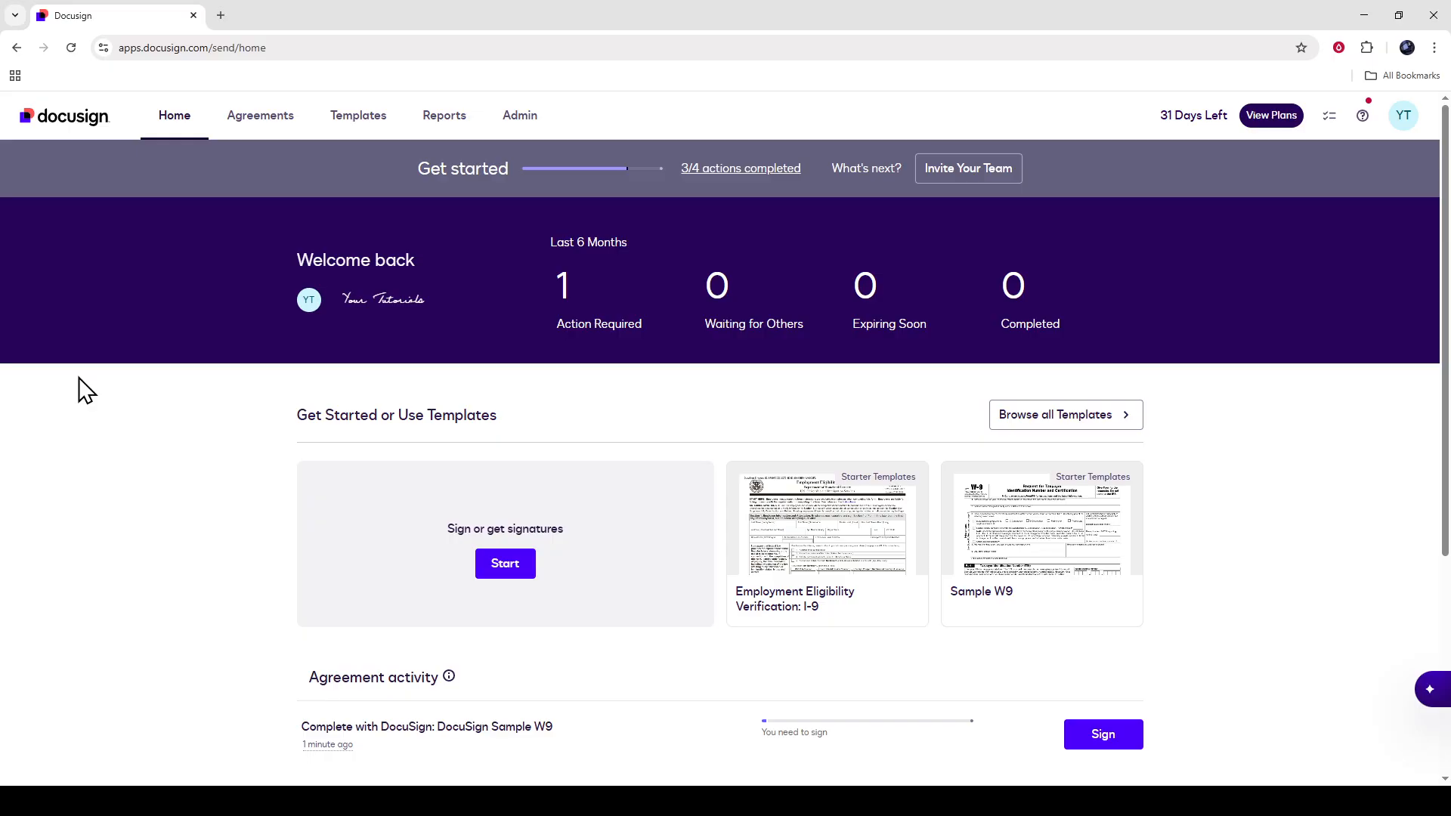
left_click(147, 47)
left_click(193, 48)
left_click_drag(186, 47, 230, 48)
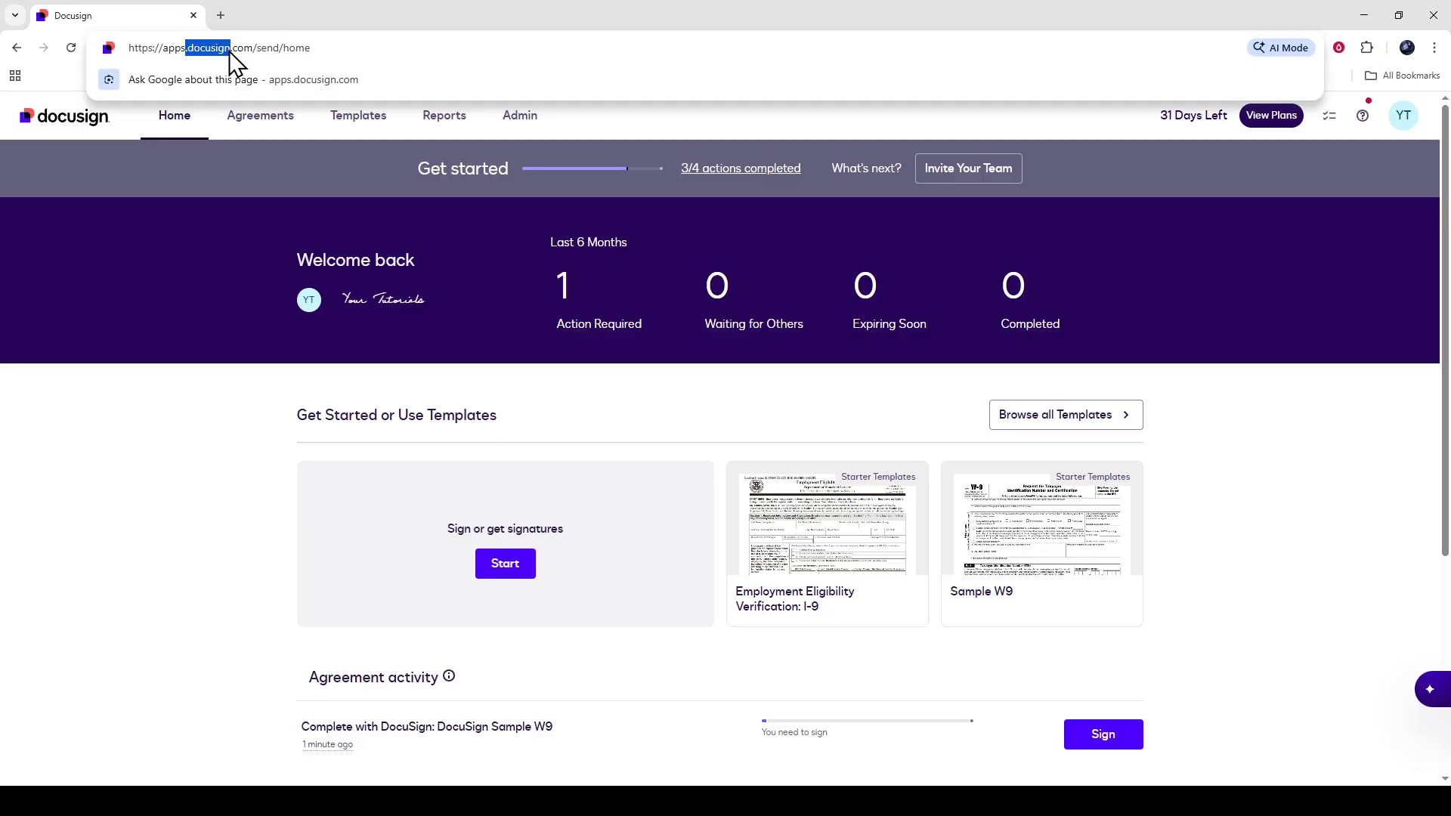
left_click(215, 225)
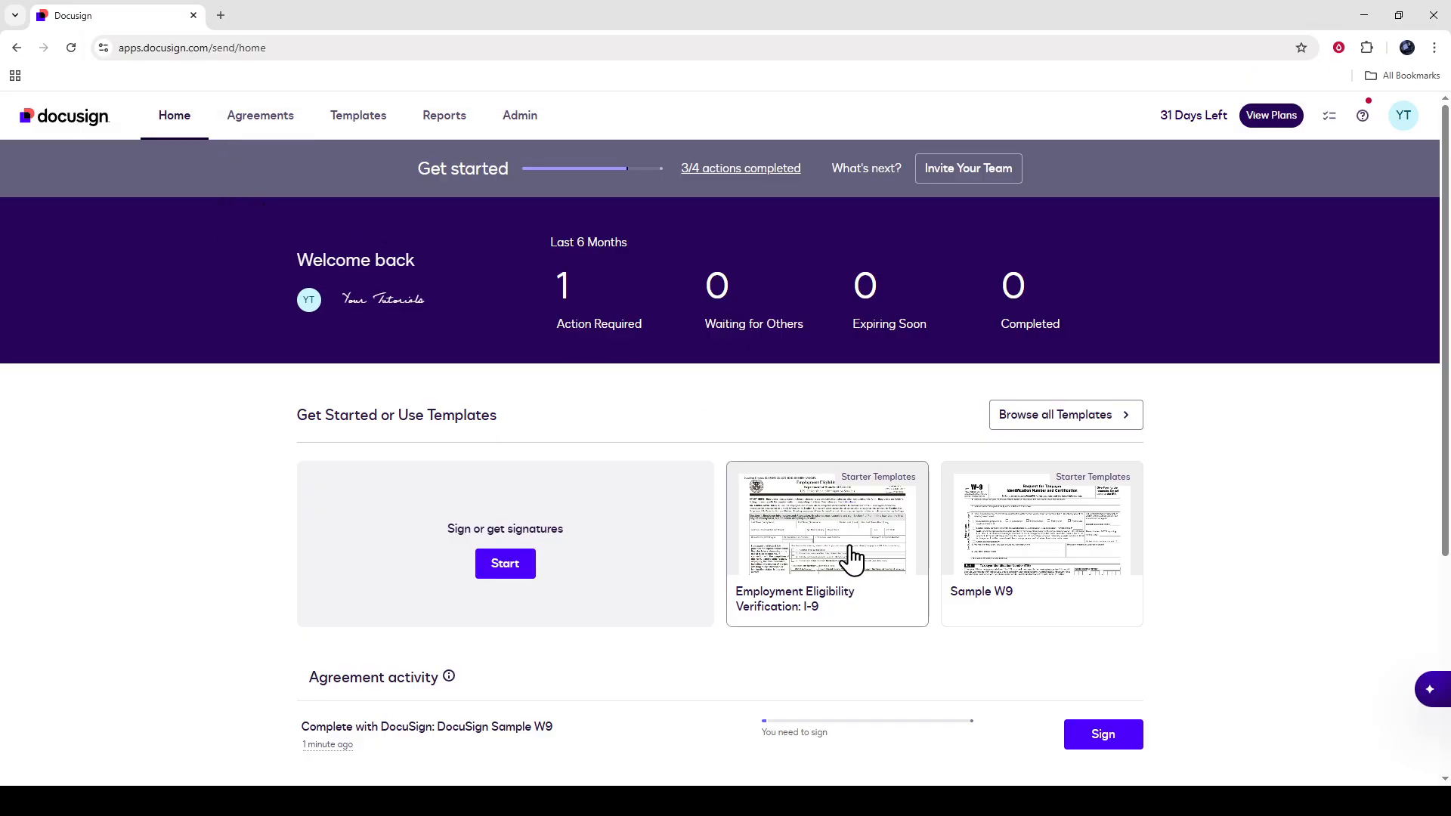
Step: Start an envelope from the Sample W9 starter template and look at the sources available for uploading documents
left_click(1044, 554)
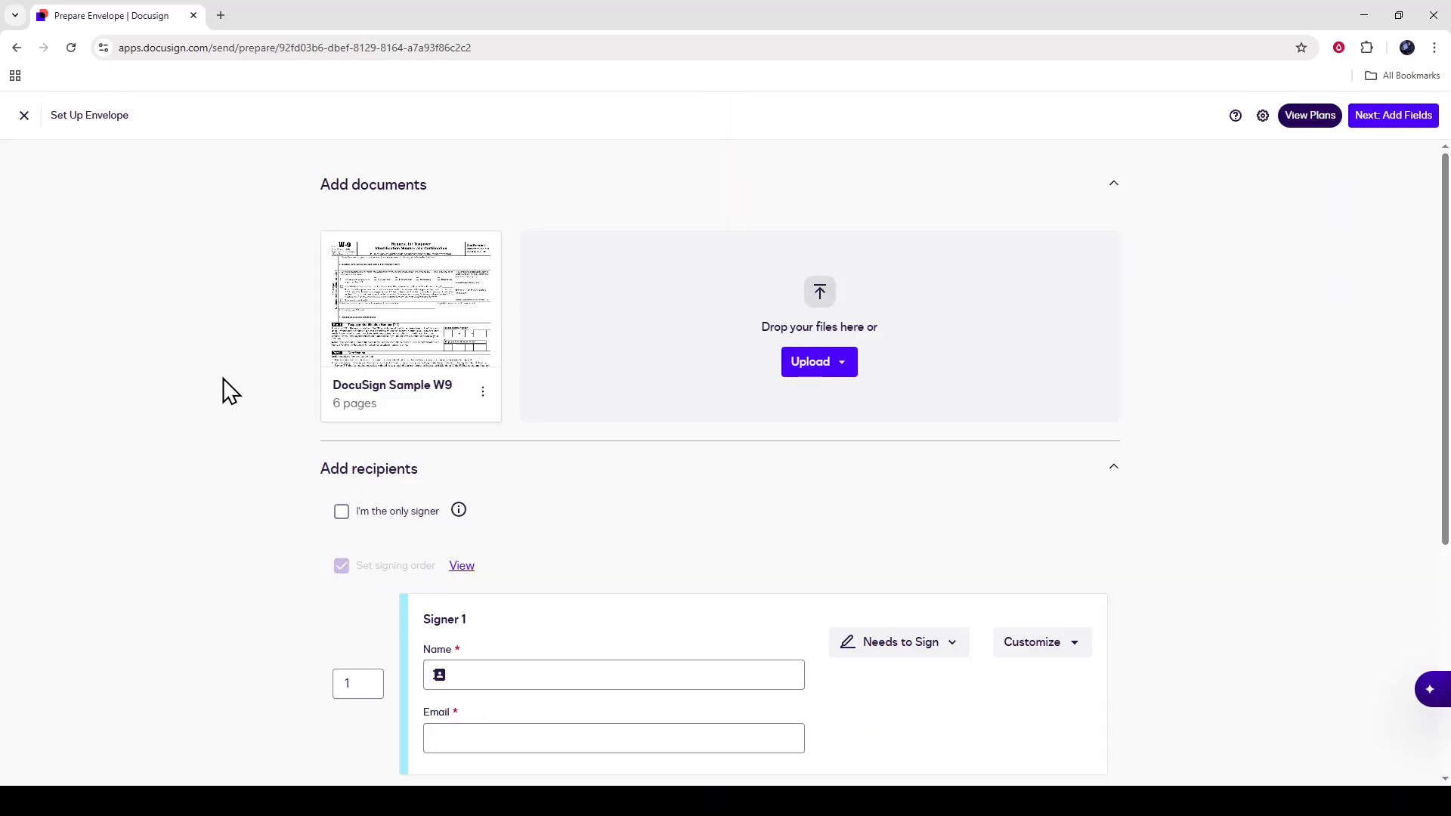
left_click(818, 374)
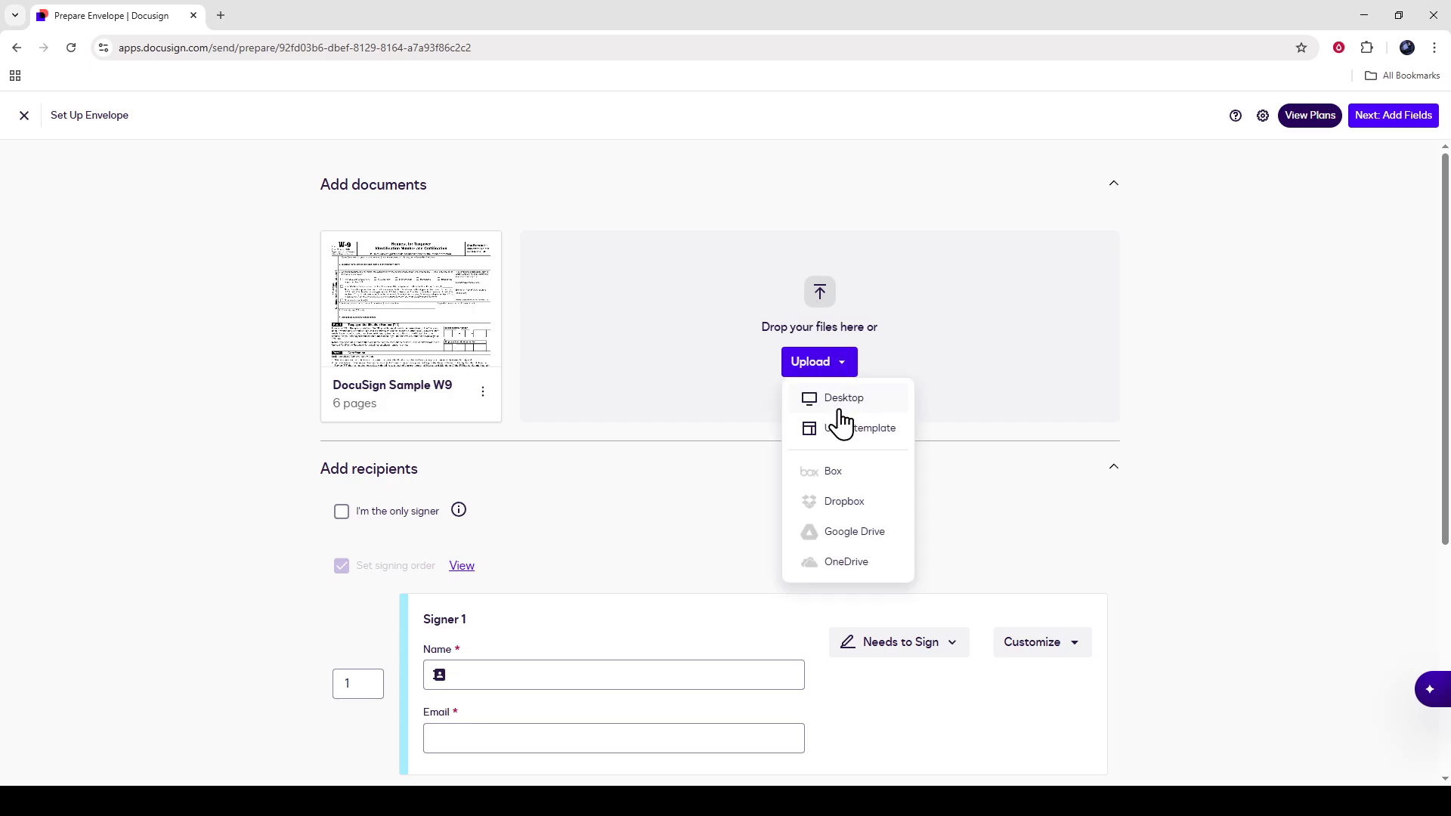
left_click(976, 485)
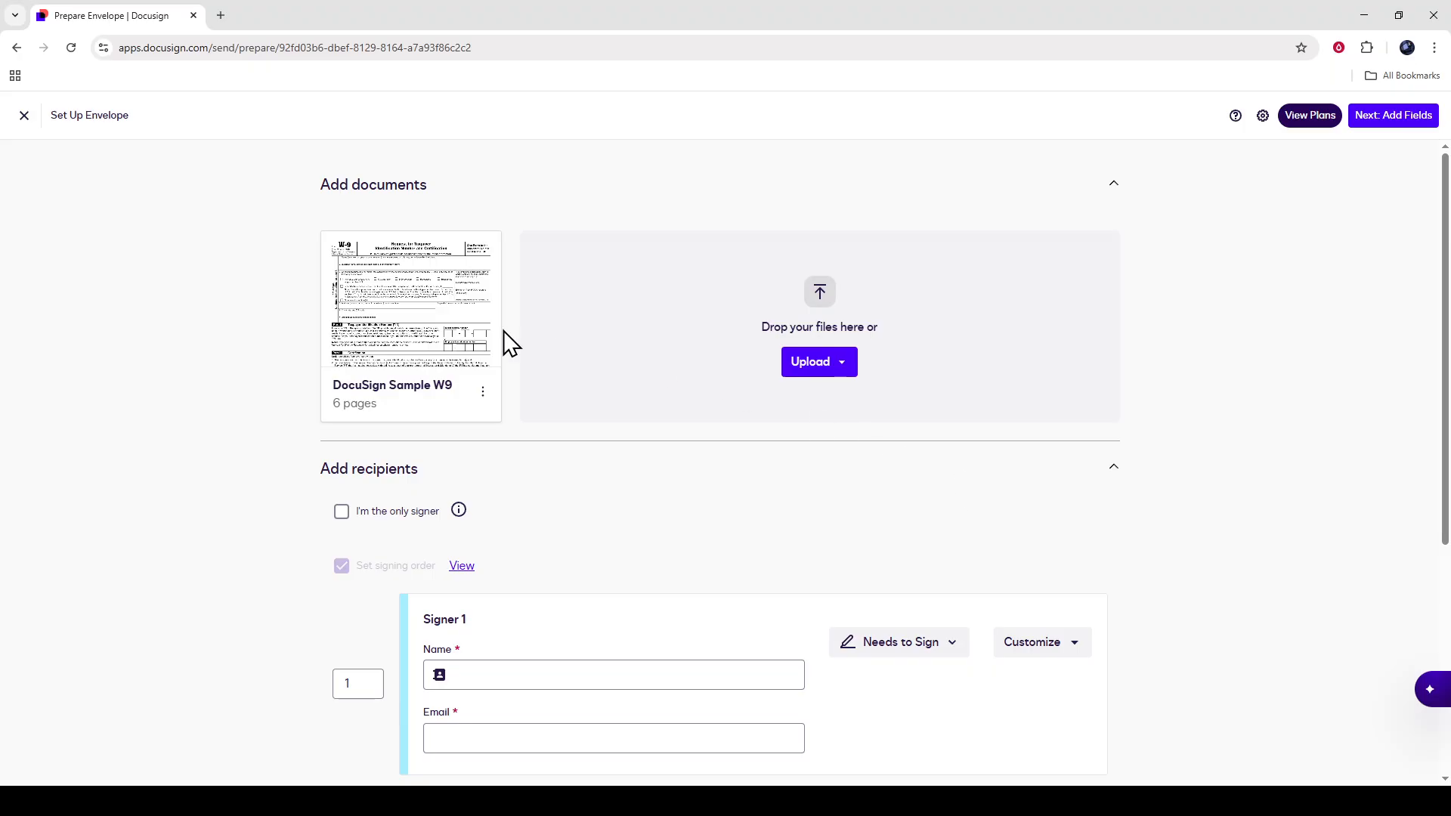
mouse_move(403, 325)
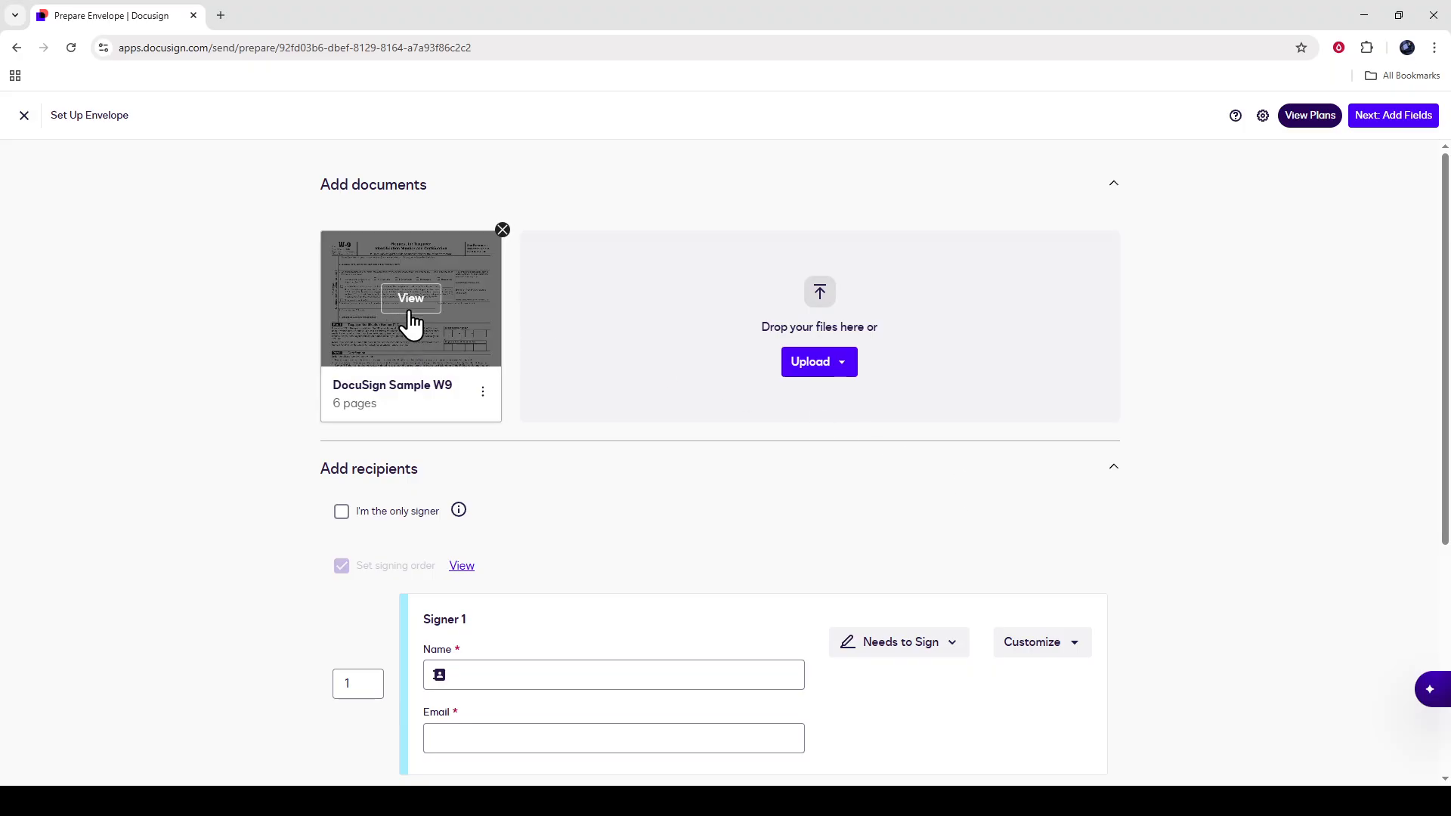
Step: Fill in Signer 1's name and email with the saved contact
left_click(570, 476)
left_click(514, 457)
scroll(507, 465, "down", 2)
left_click(517, 501)
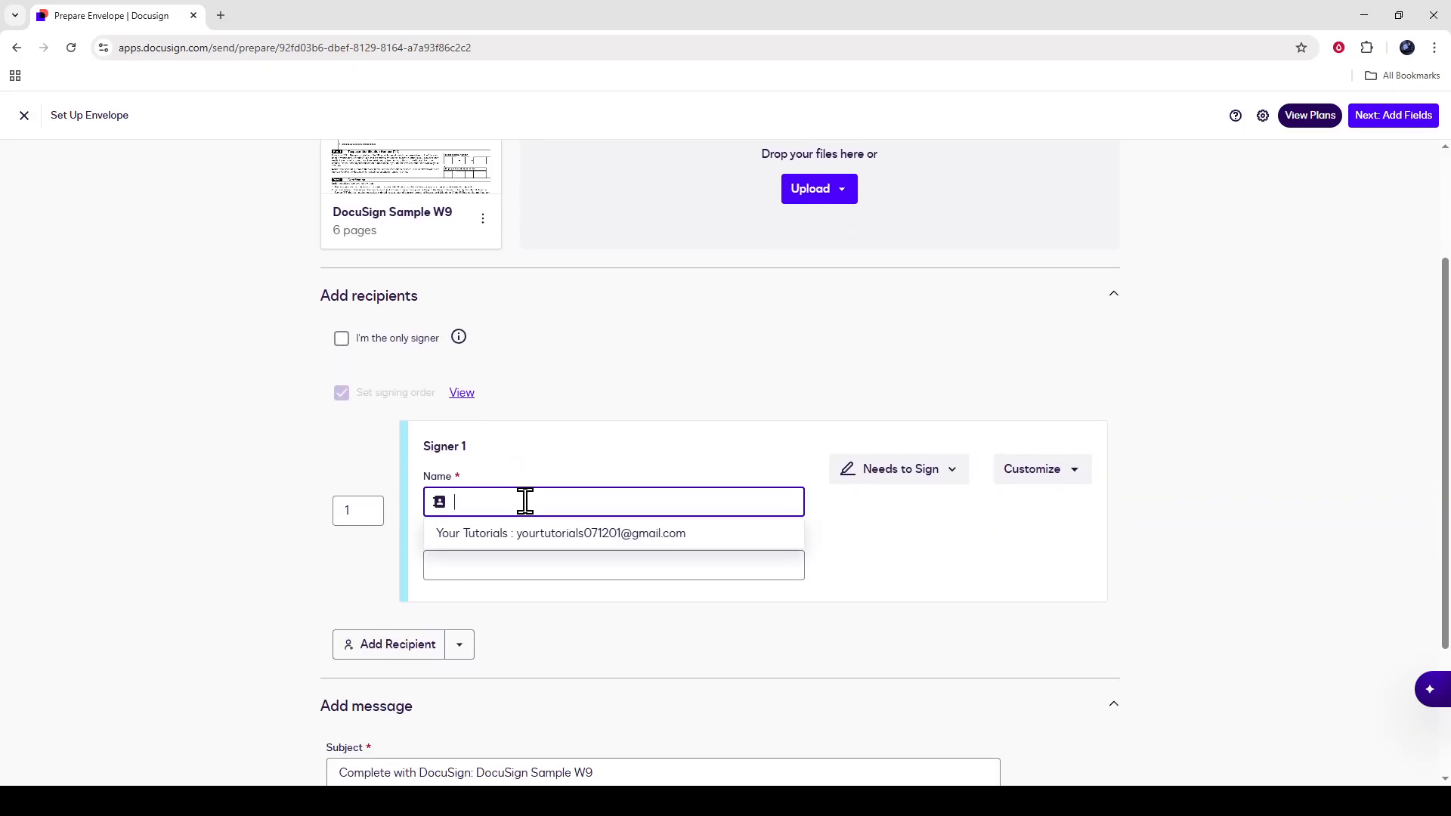
left_click(556, 535)
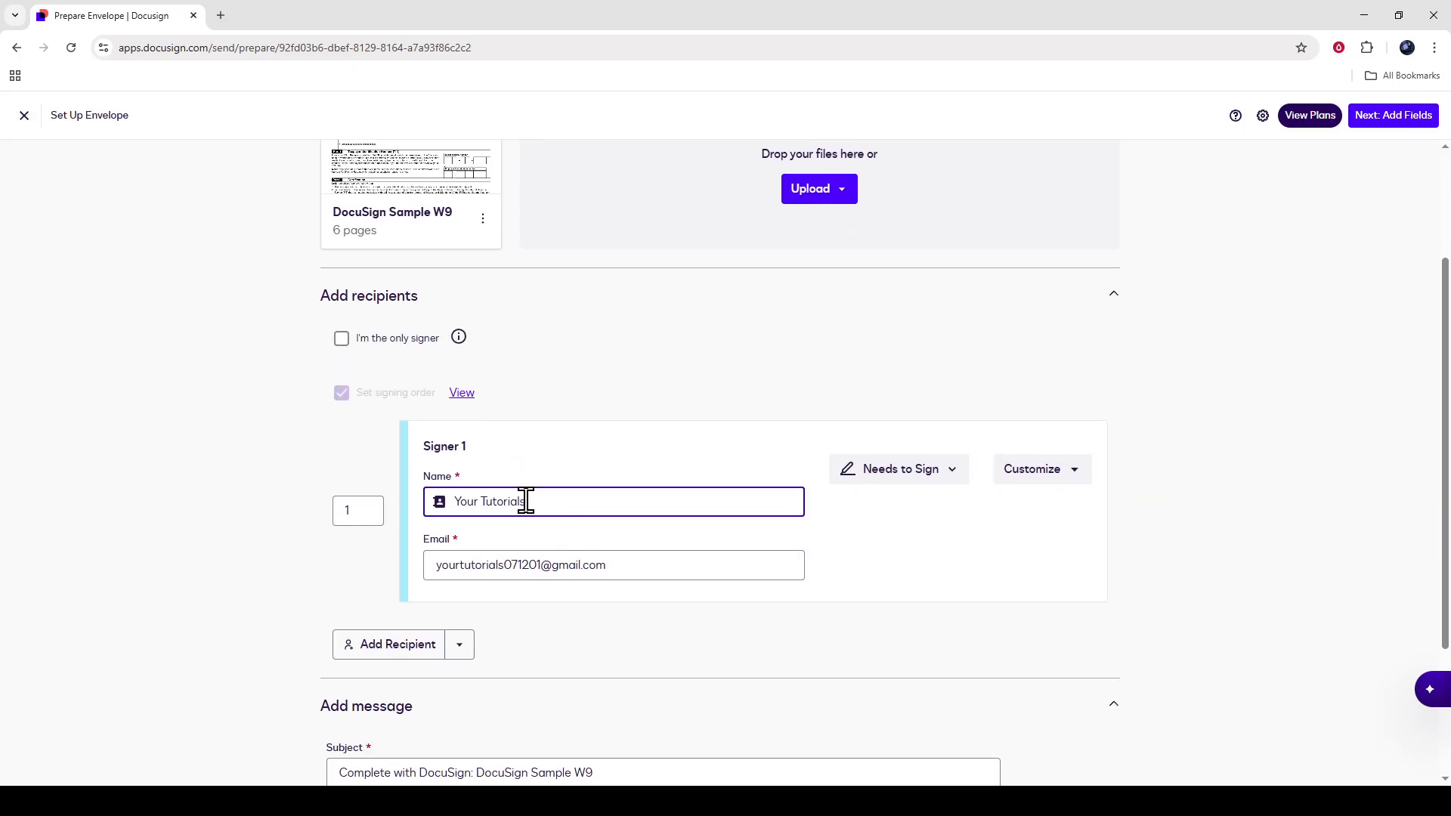
left_click(452, 503)
left_click(552, 503)
left_click(646, 568)
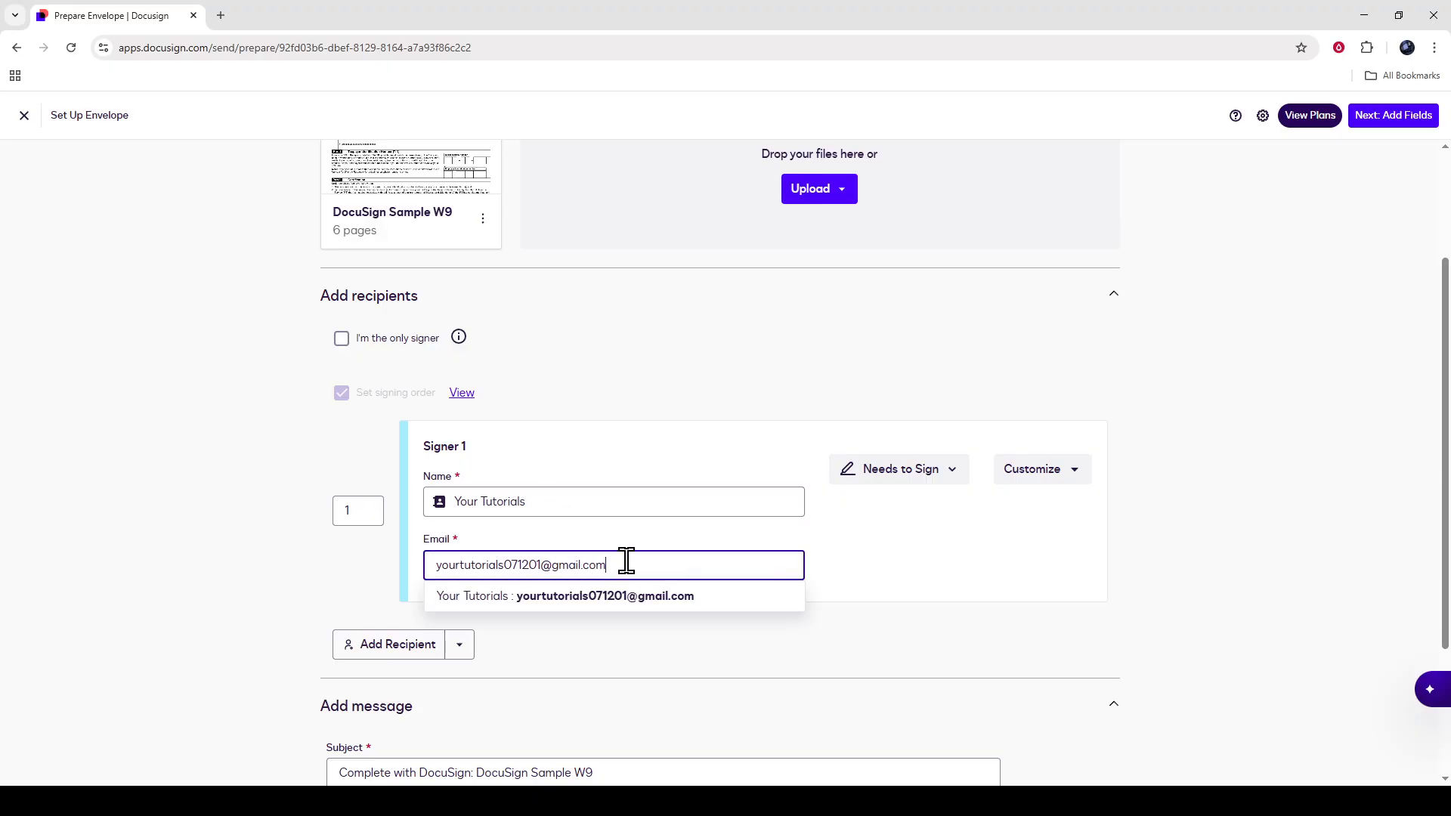
left_click(935, 576)
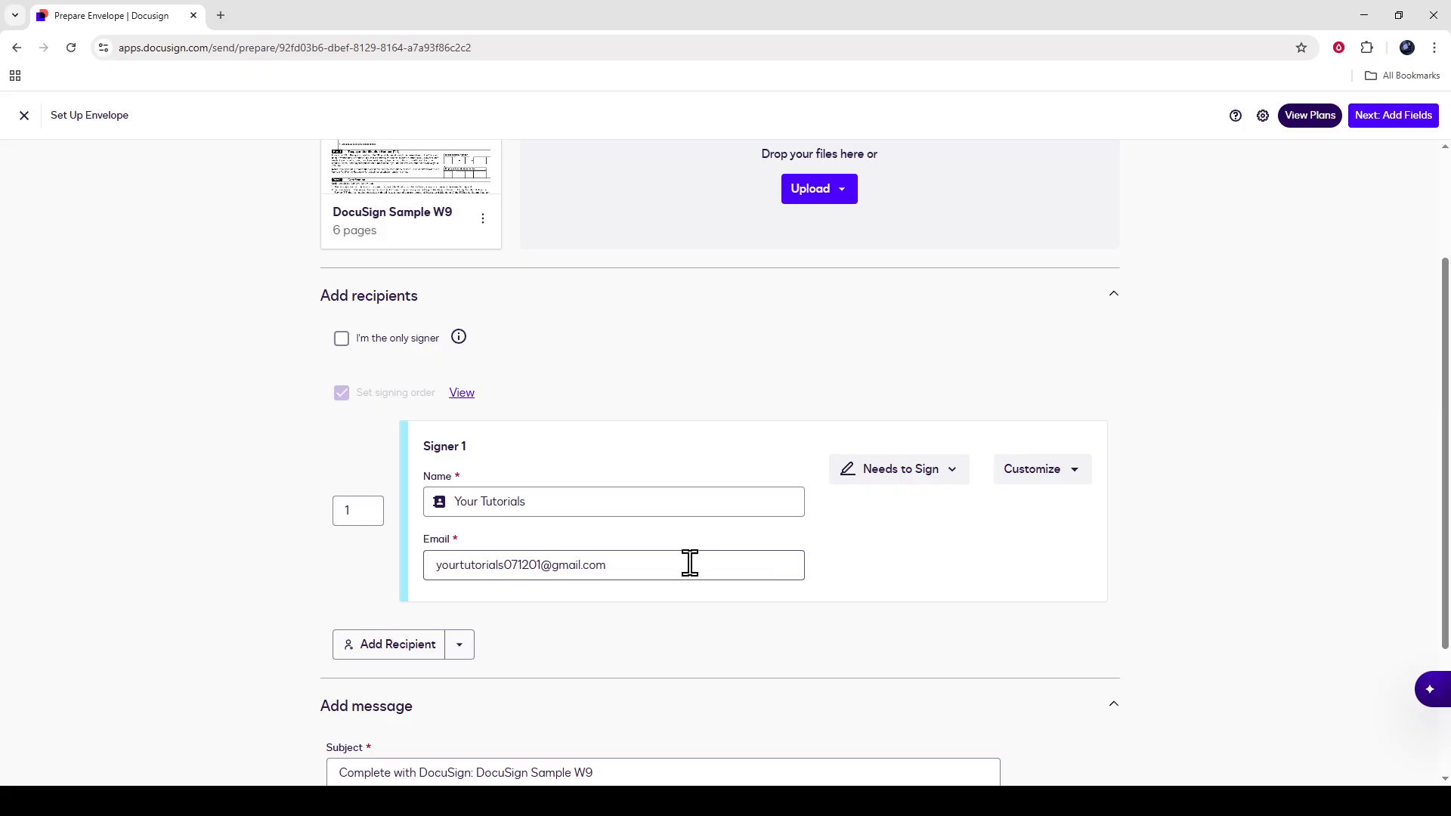
Step: Add a second recipient and fill in the name and email with the saved contact
scroll(384, 536, "down", 2)
left_click(379, 494)
left_click(542, 519)
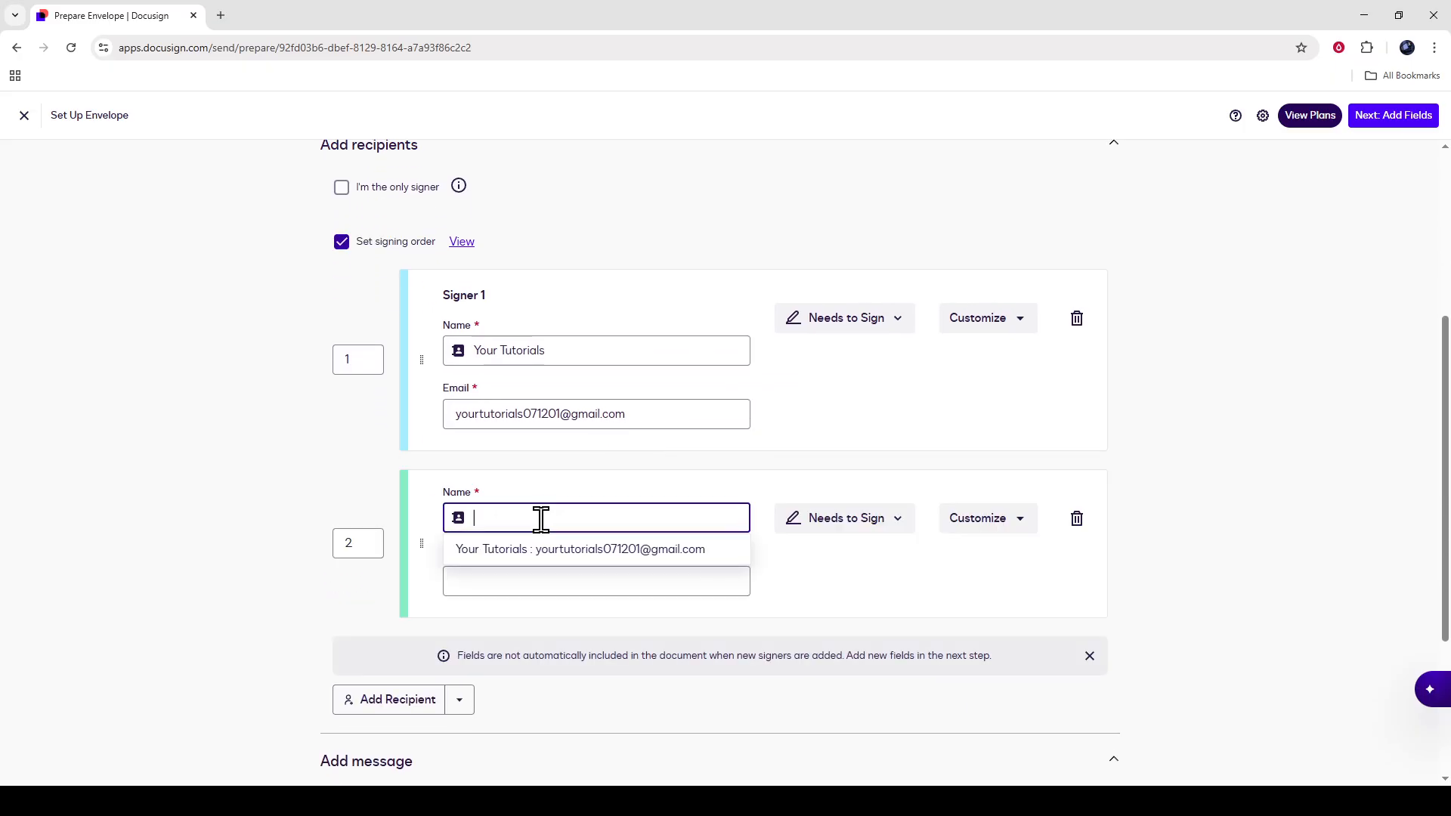
left_click(560, 569)
left_click_drag(542, 517, 506, 512)
left_click(540, 514)
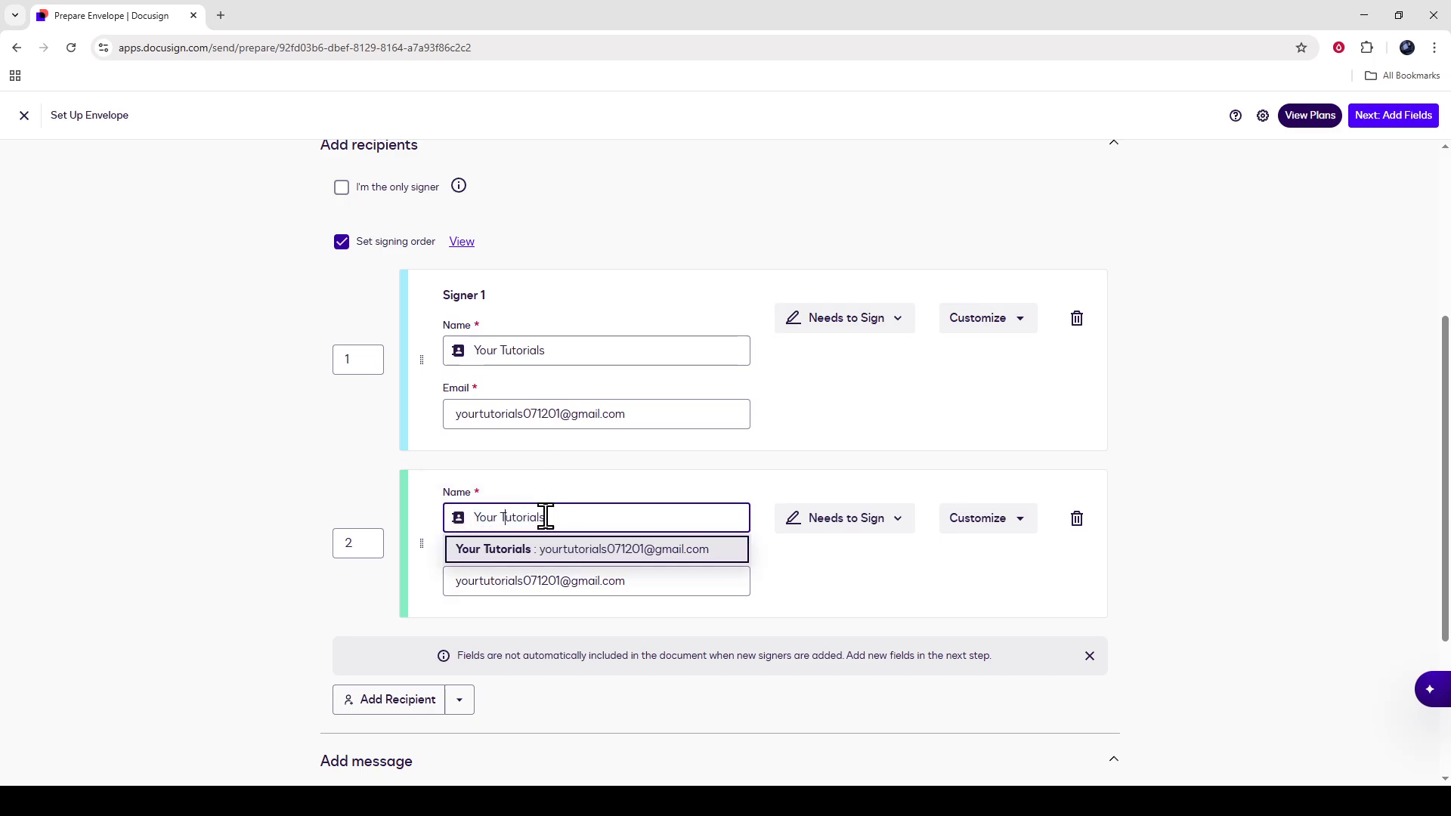
left_click(780, 580)
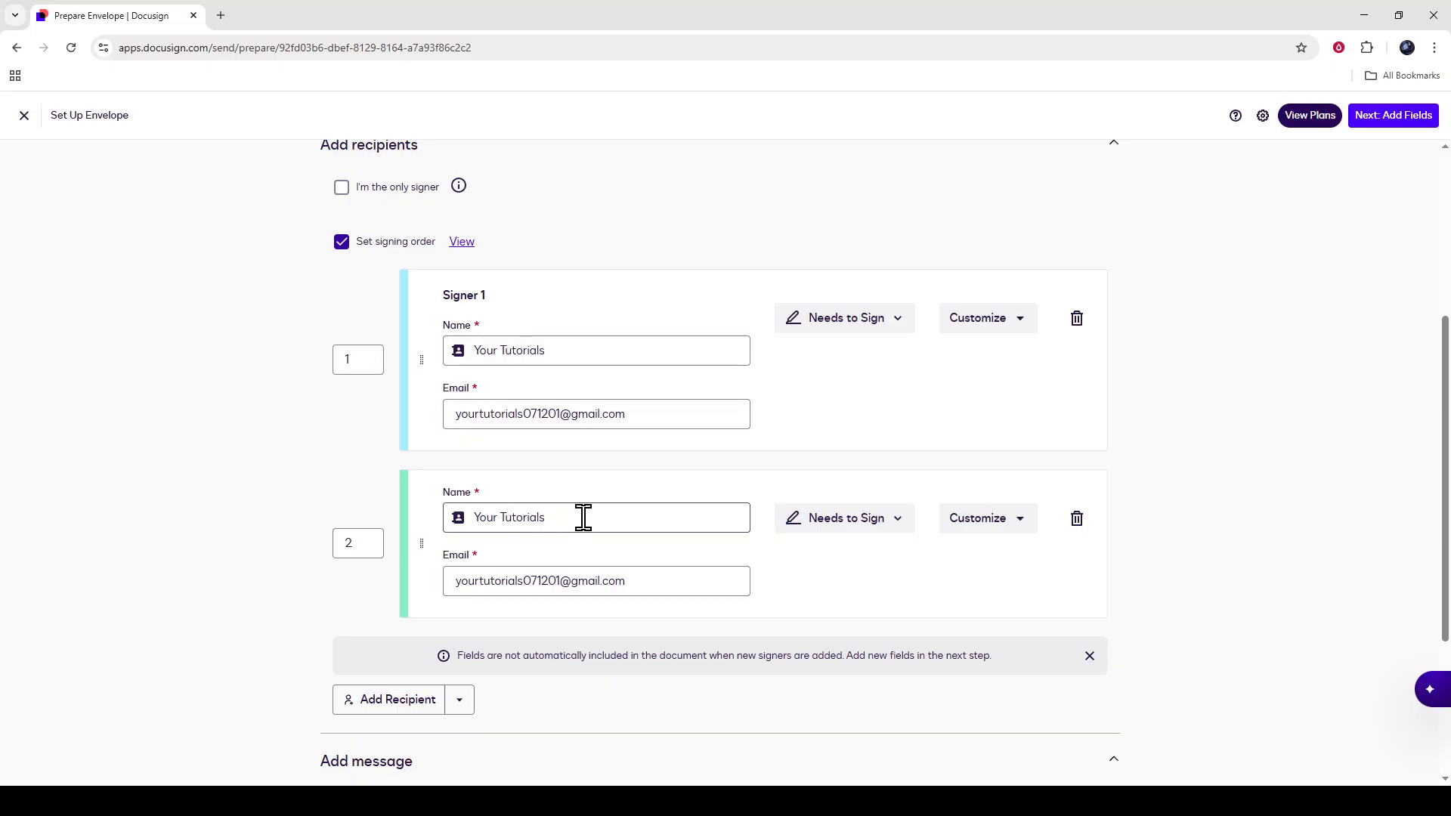
Step: Try the In Person Signer role on the second recipient and switch the role back to Needs to Sign
scroll(798, 590, "down", 1)
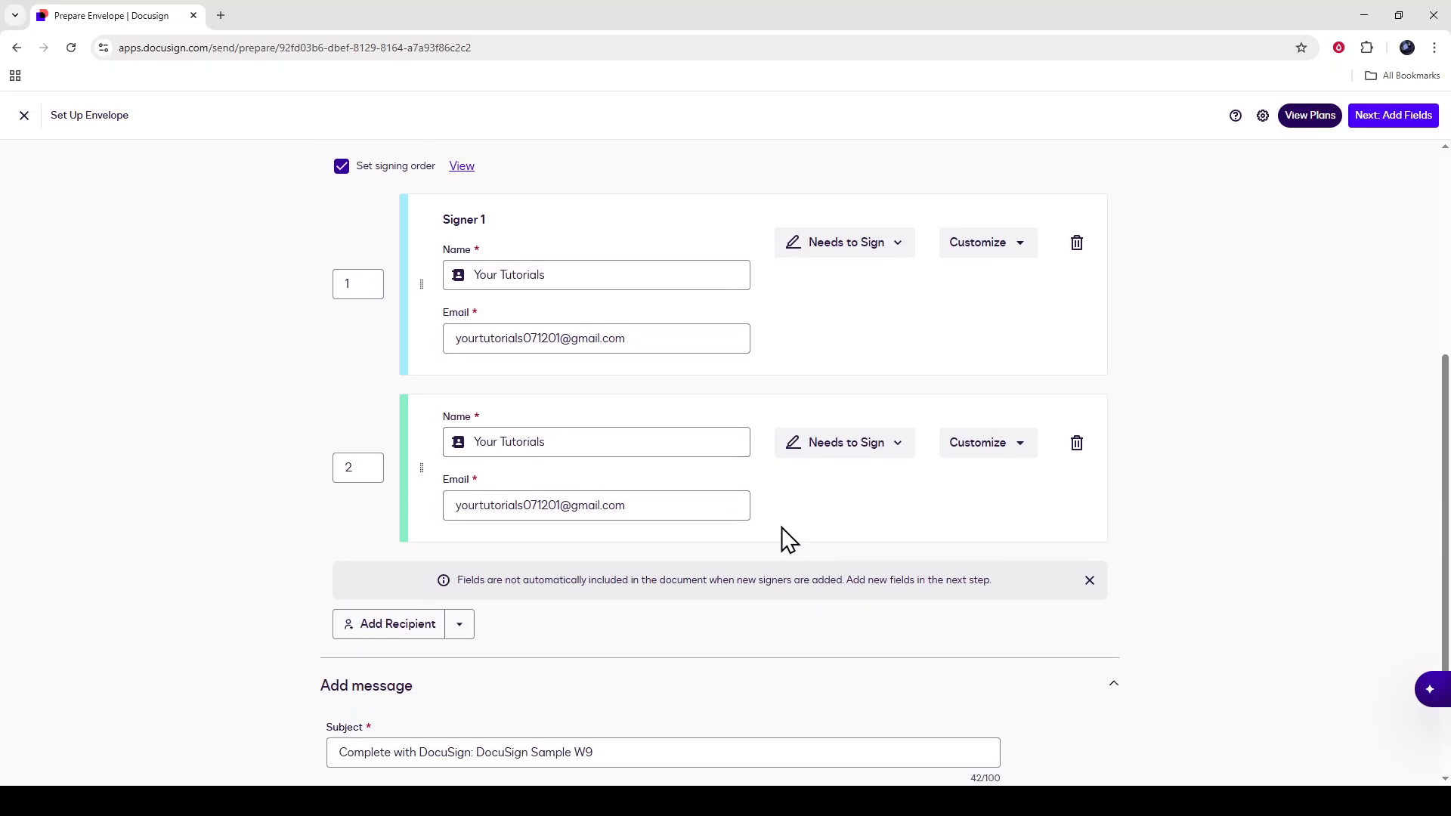
scroll(786, 536, "down", 2)
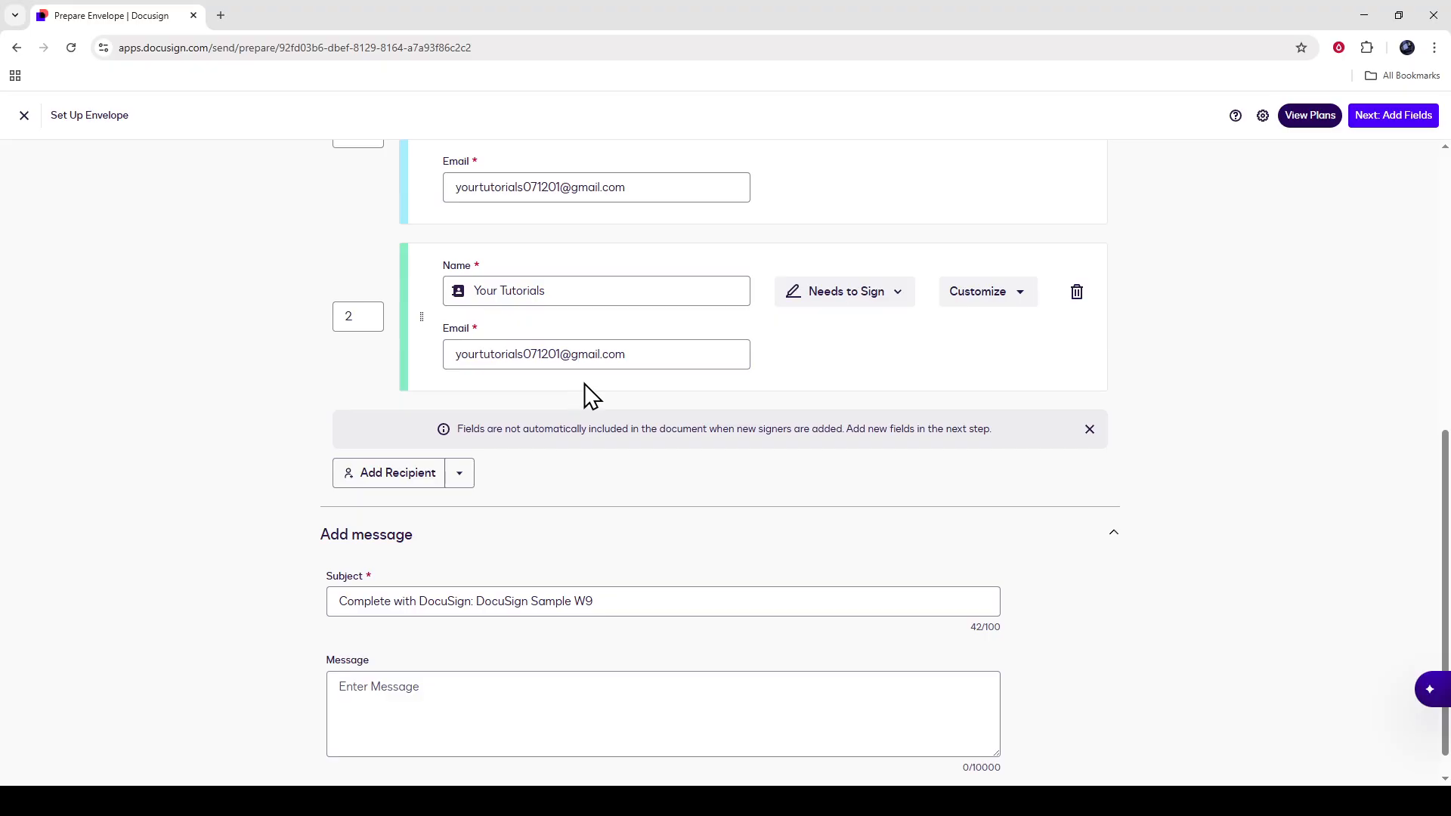
left_click(903, 299)
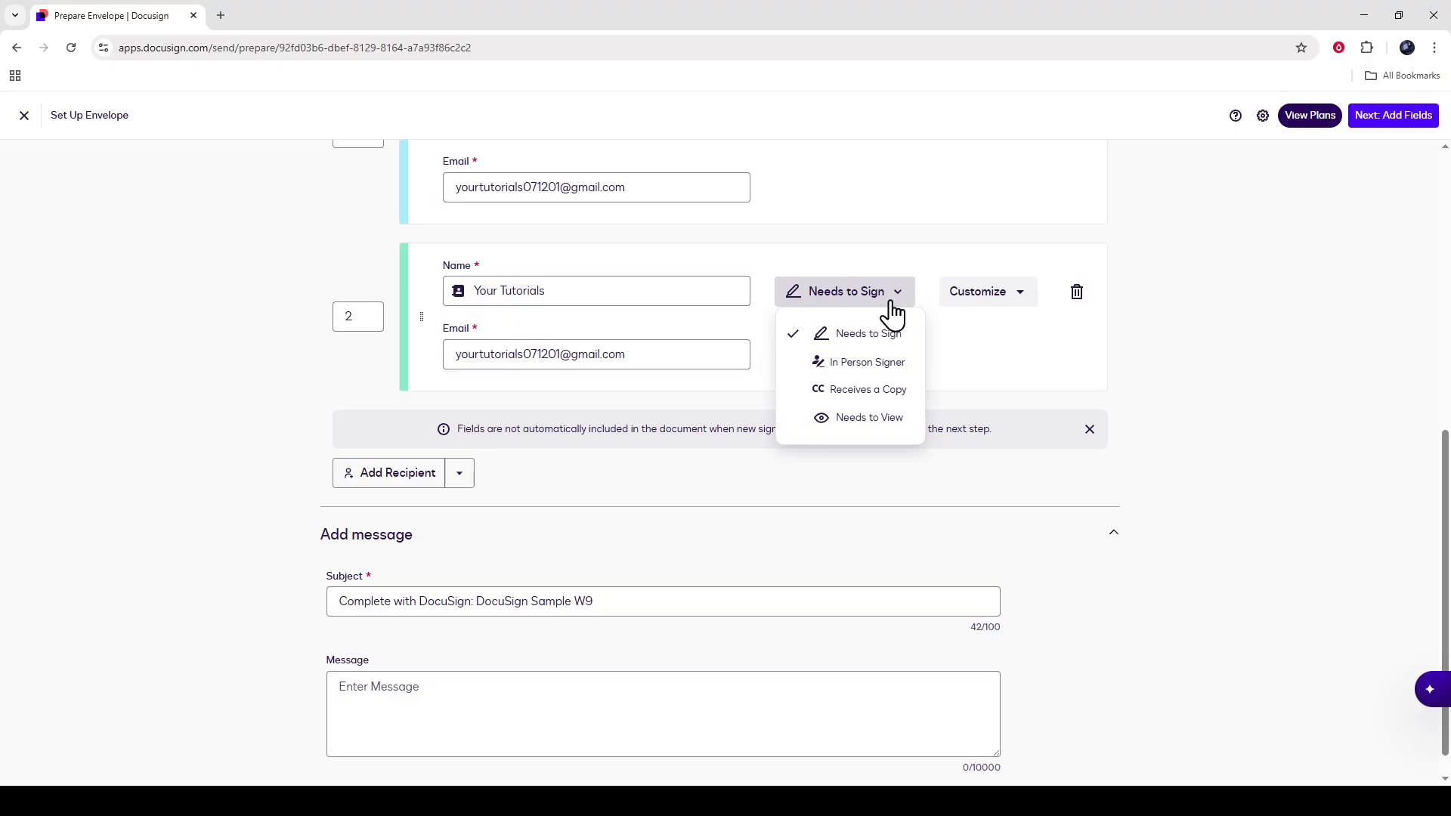
left_click(890, 365)
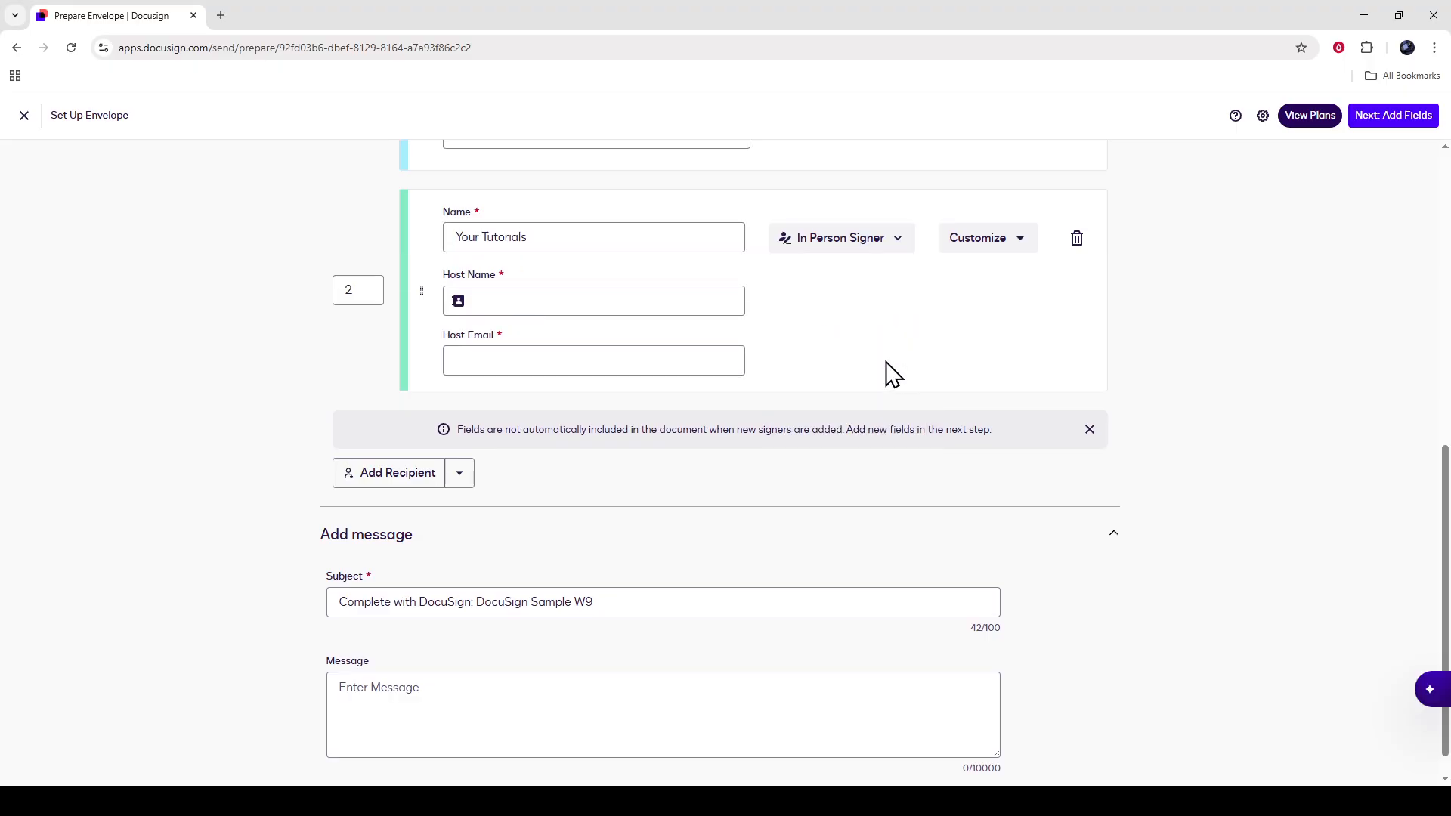
left_click(873, 261)
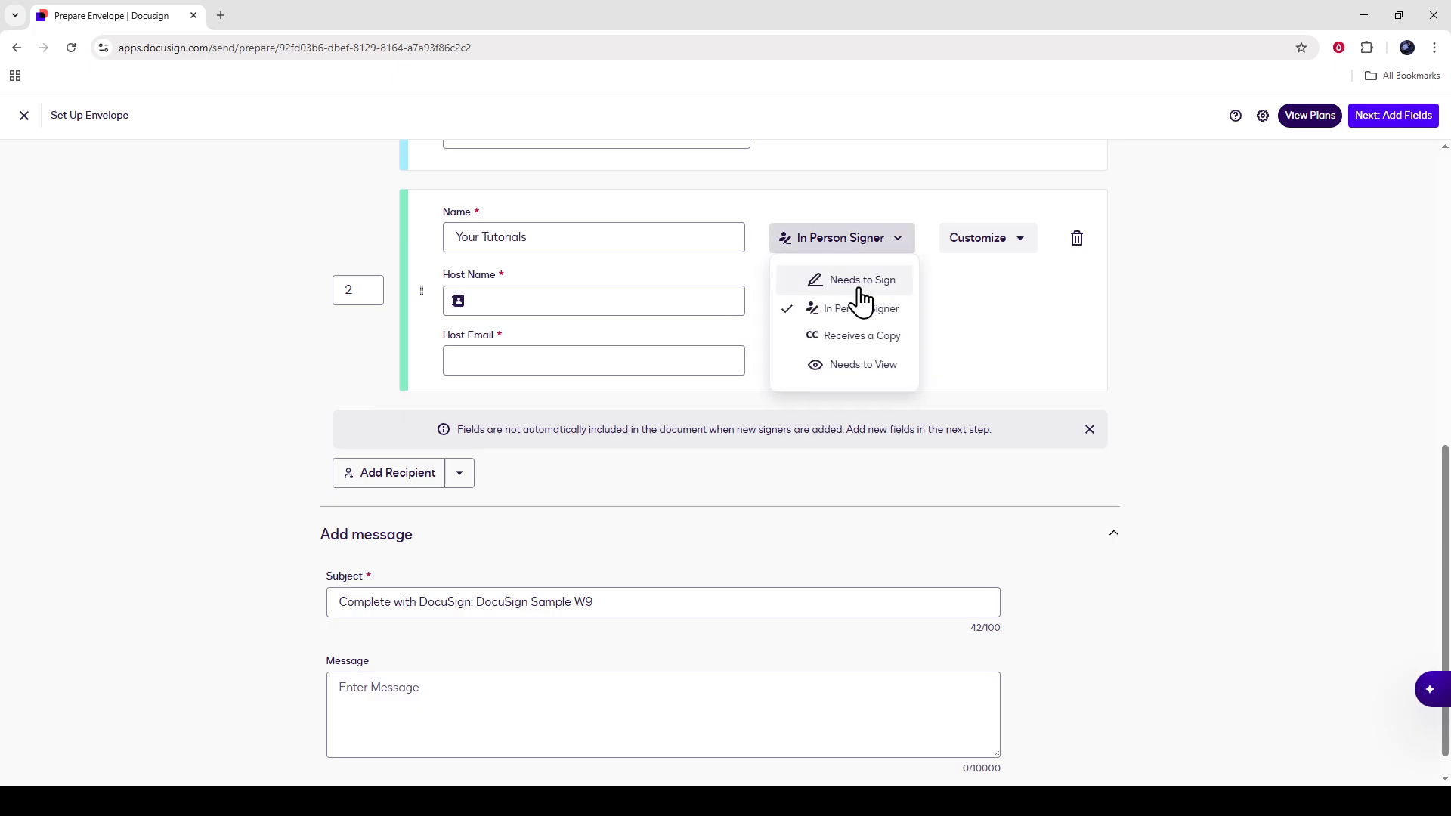
left_click(861, 281)
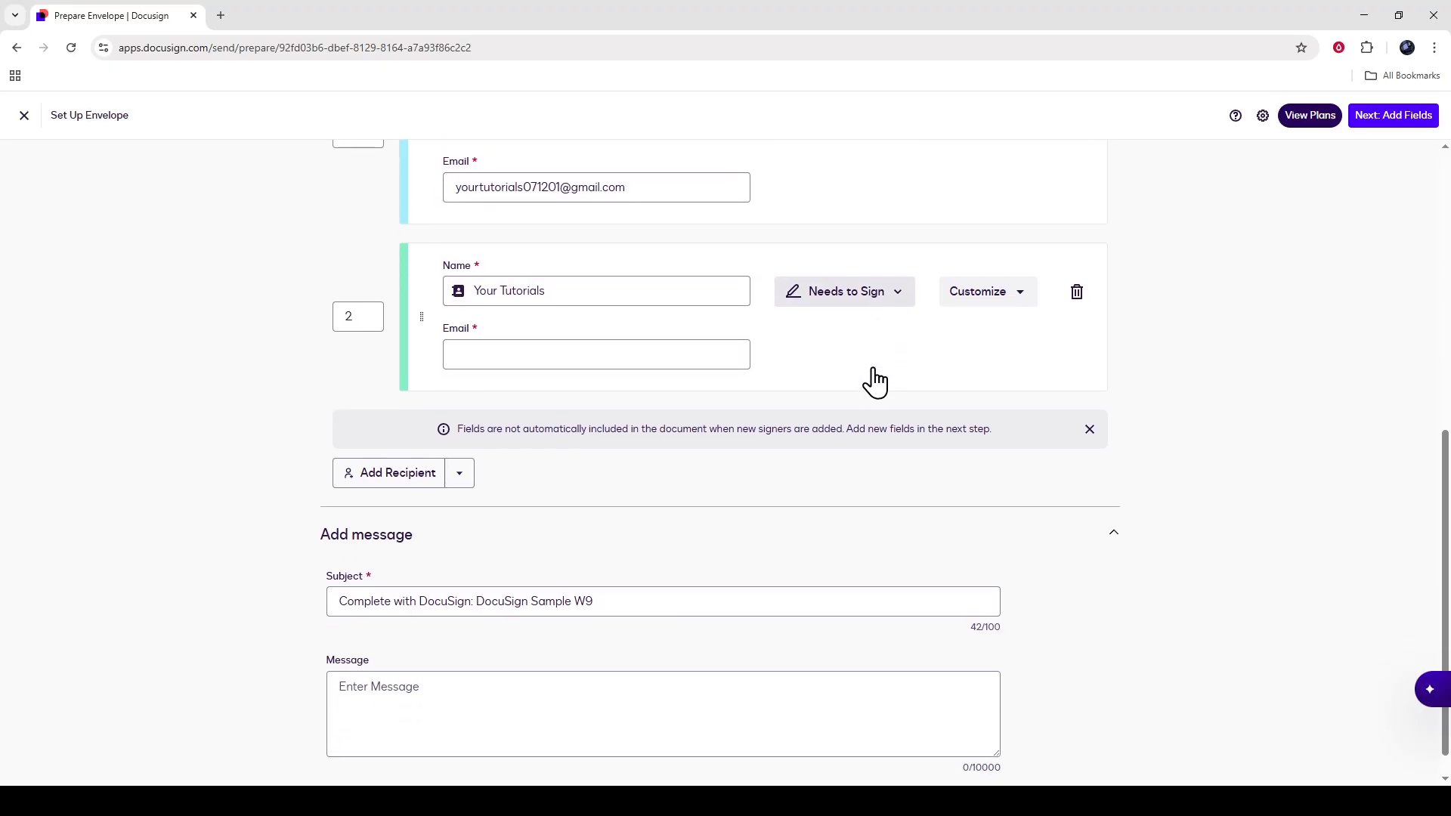
Step: Reselect the saved contact in Signer 1's name field
scroll(881, 380, "down", 1)
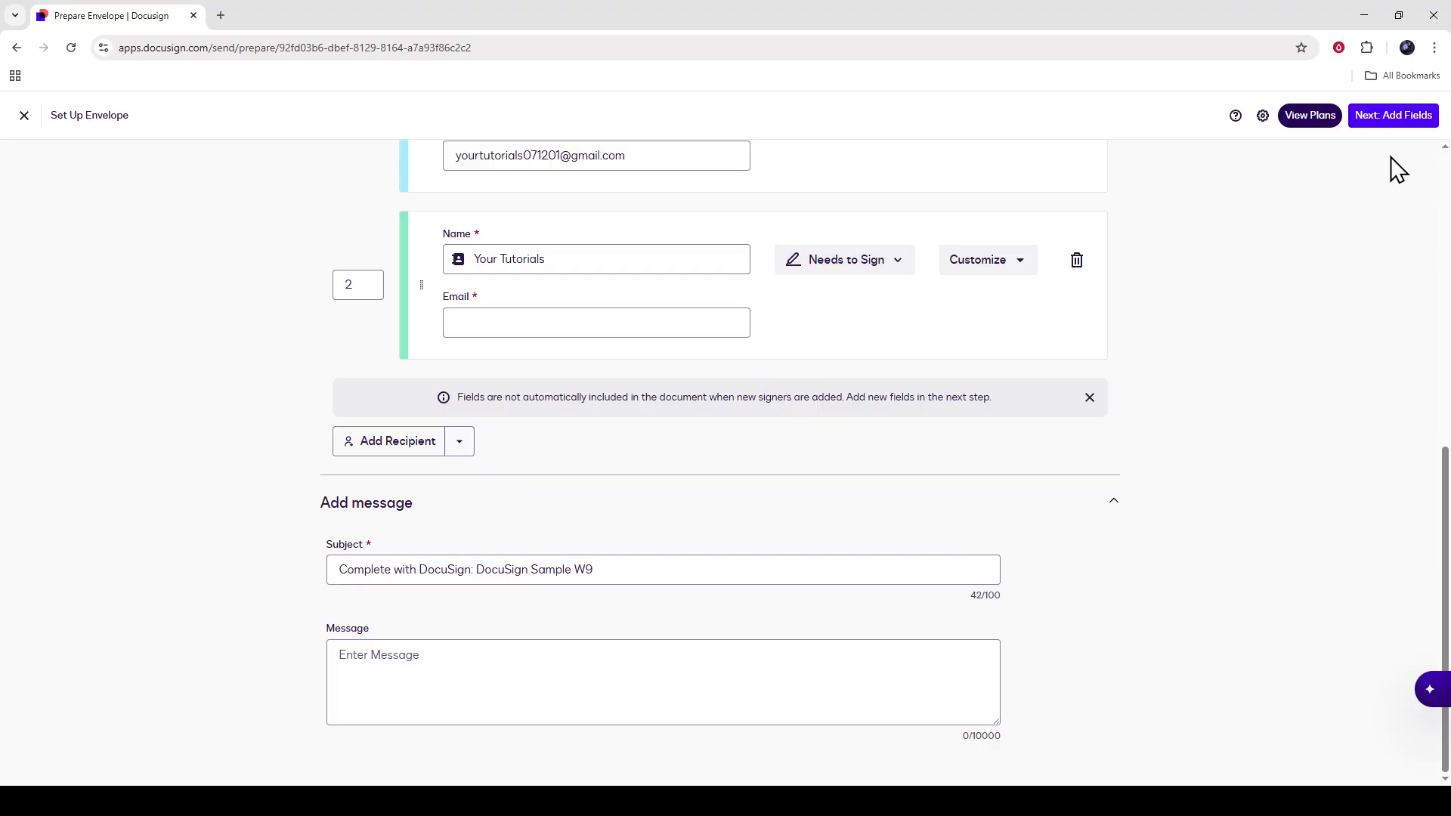
scroll(852, 505, "up", 8)
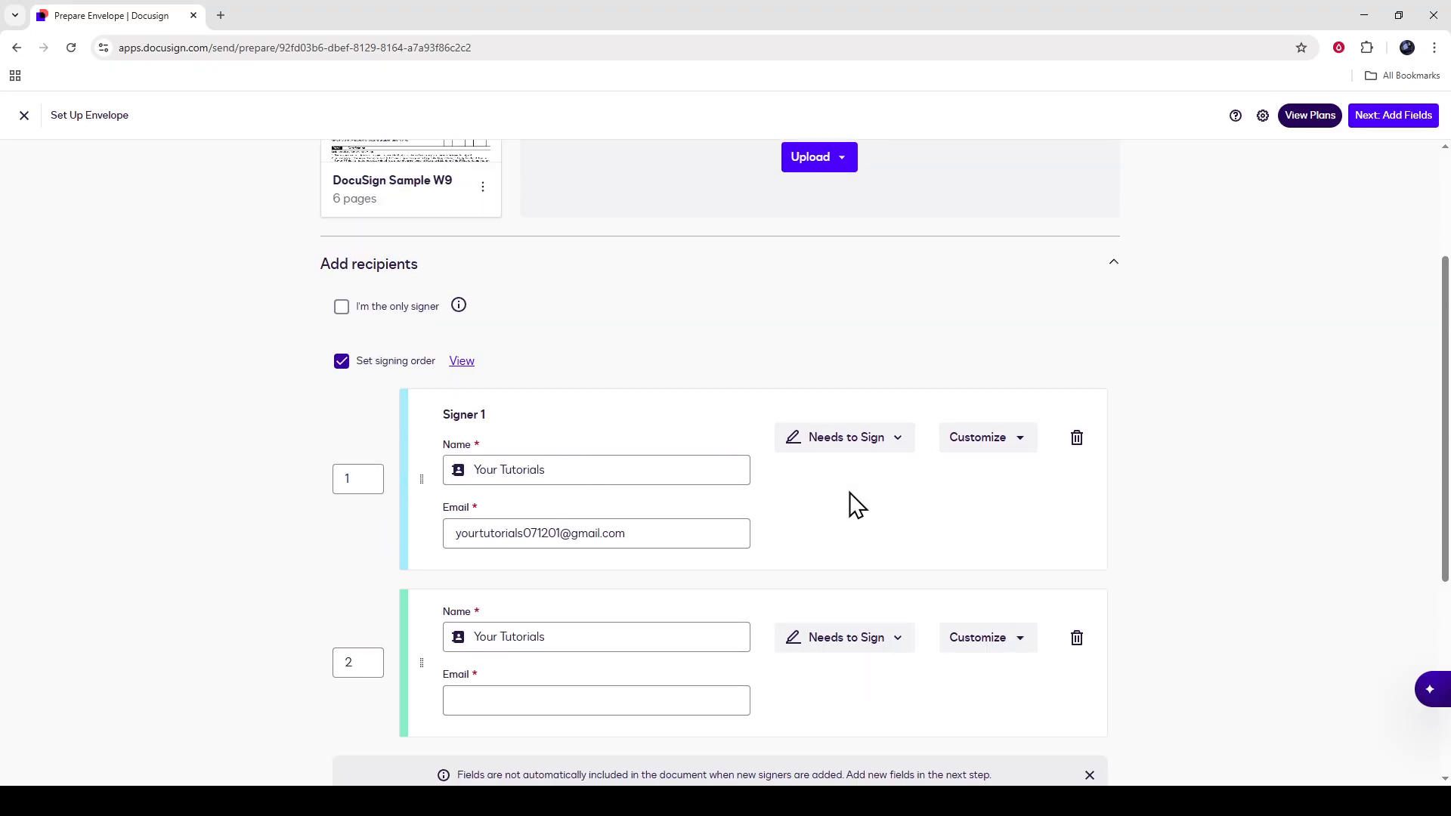
scroll(849, 490, "down", 8)
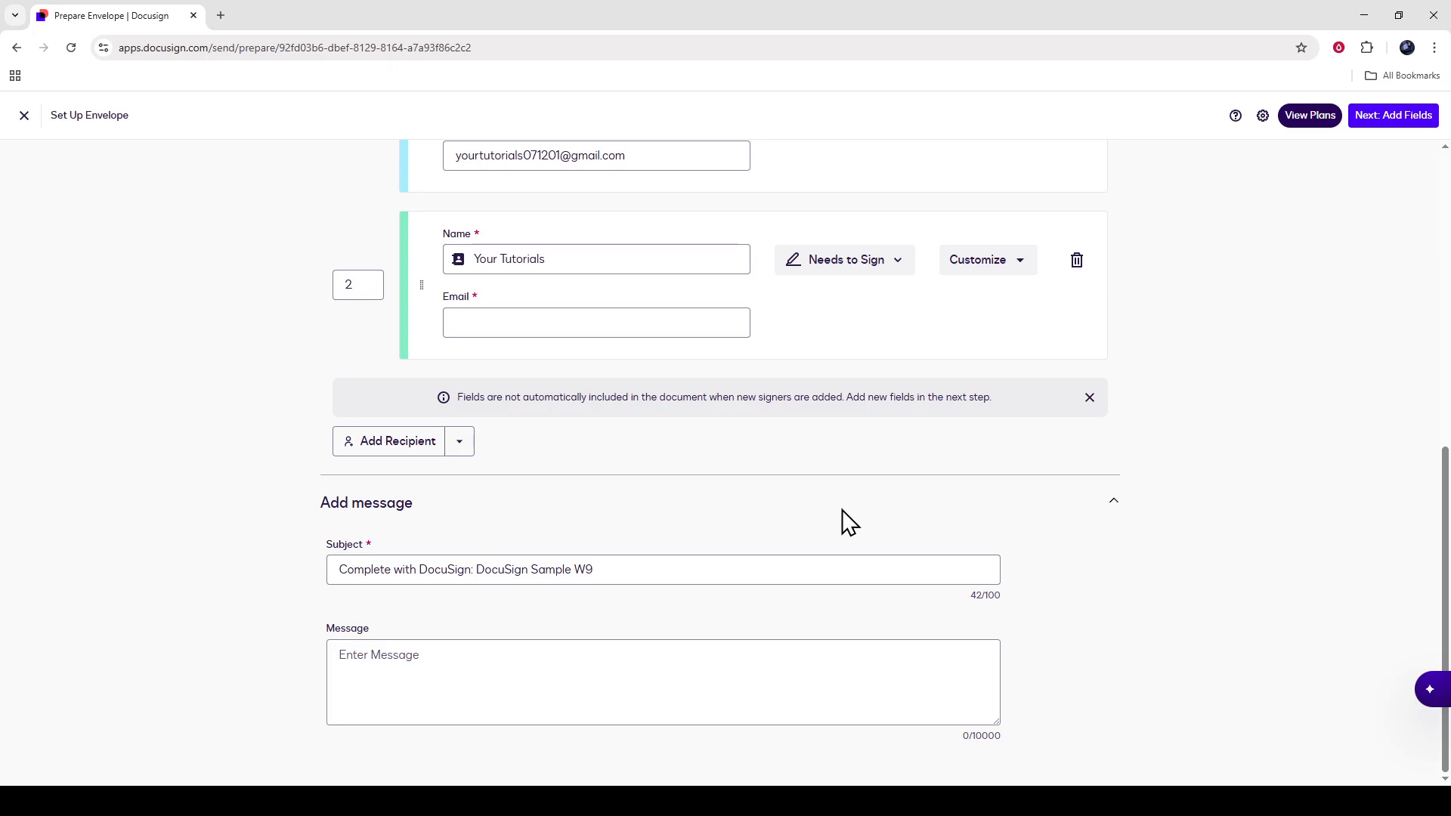
scroll(832, 484, "up", 3)
left_click(621, 327)
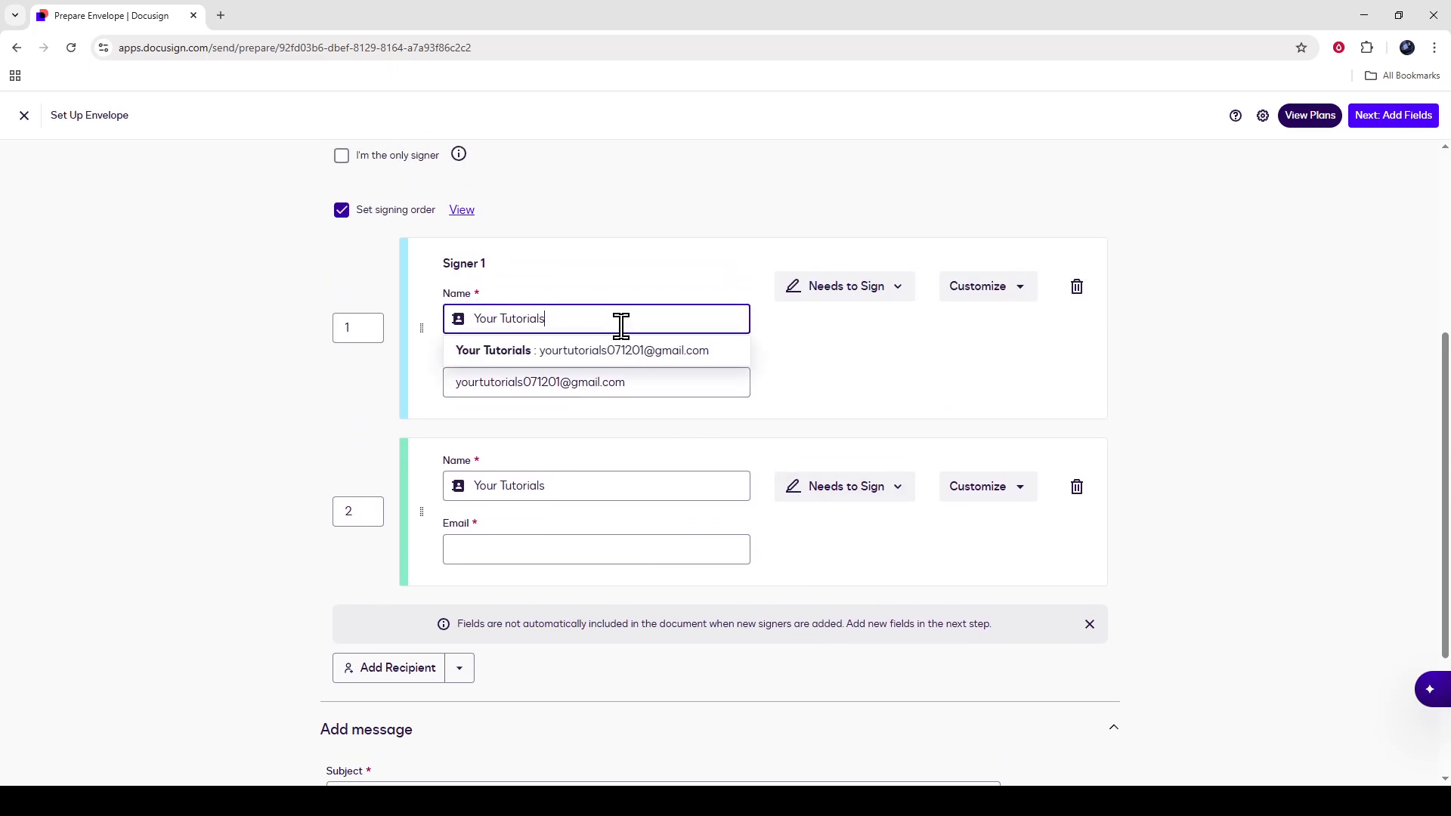
left_click(625, 353)
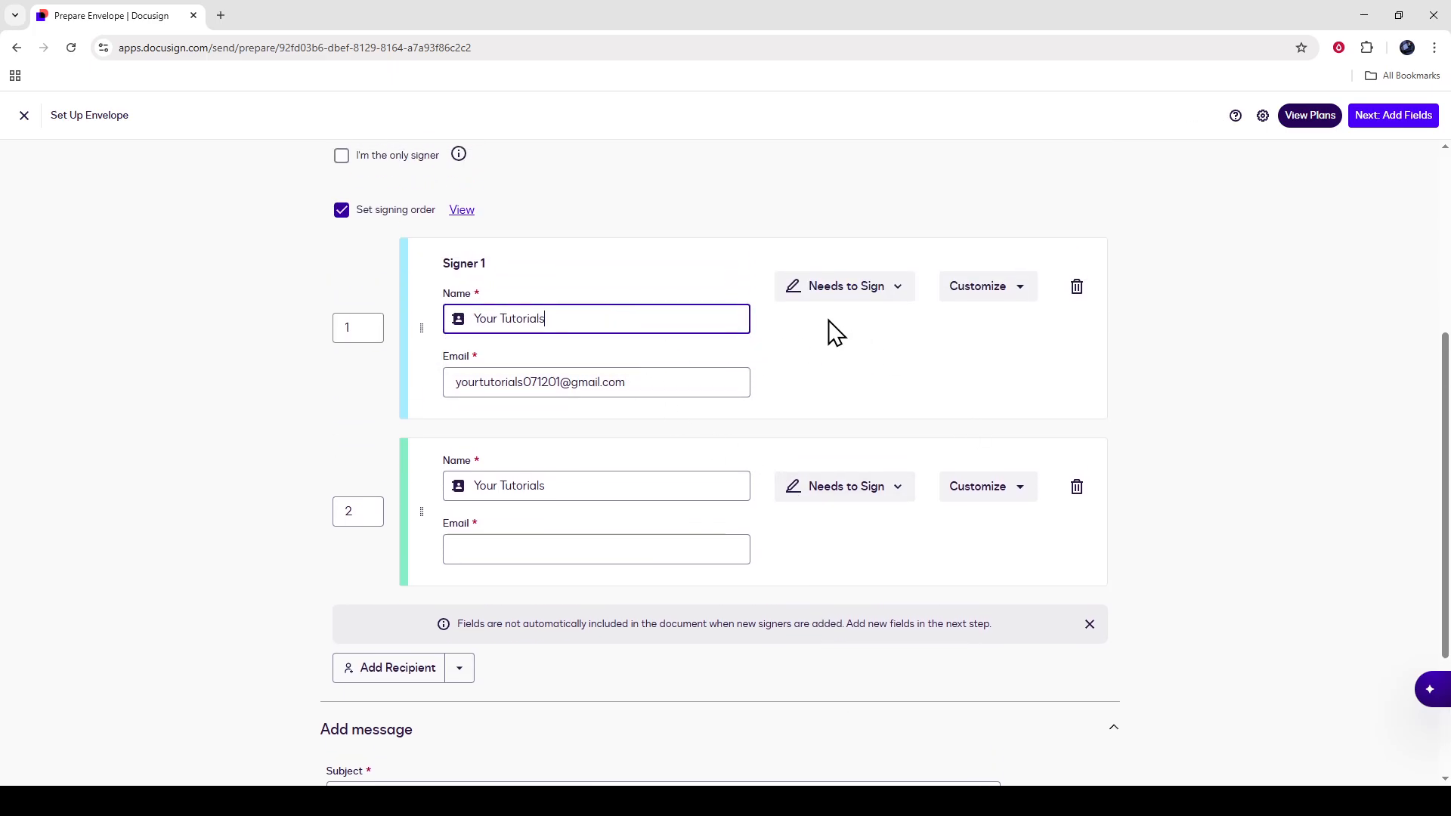
Step: View the signing order diagram and the customization options for Signer 1
mouse_move(421, 327)
left_mouse_down()
mouse_move(400, 430)
mouse_move(429, 313)
left_mouse_up()
left_click(462, 212)
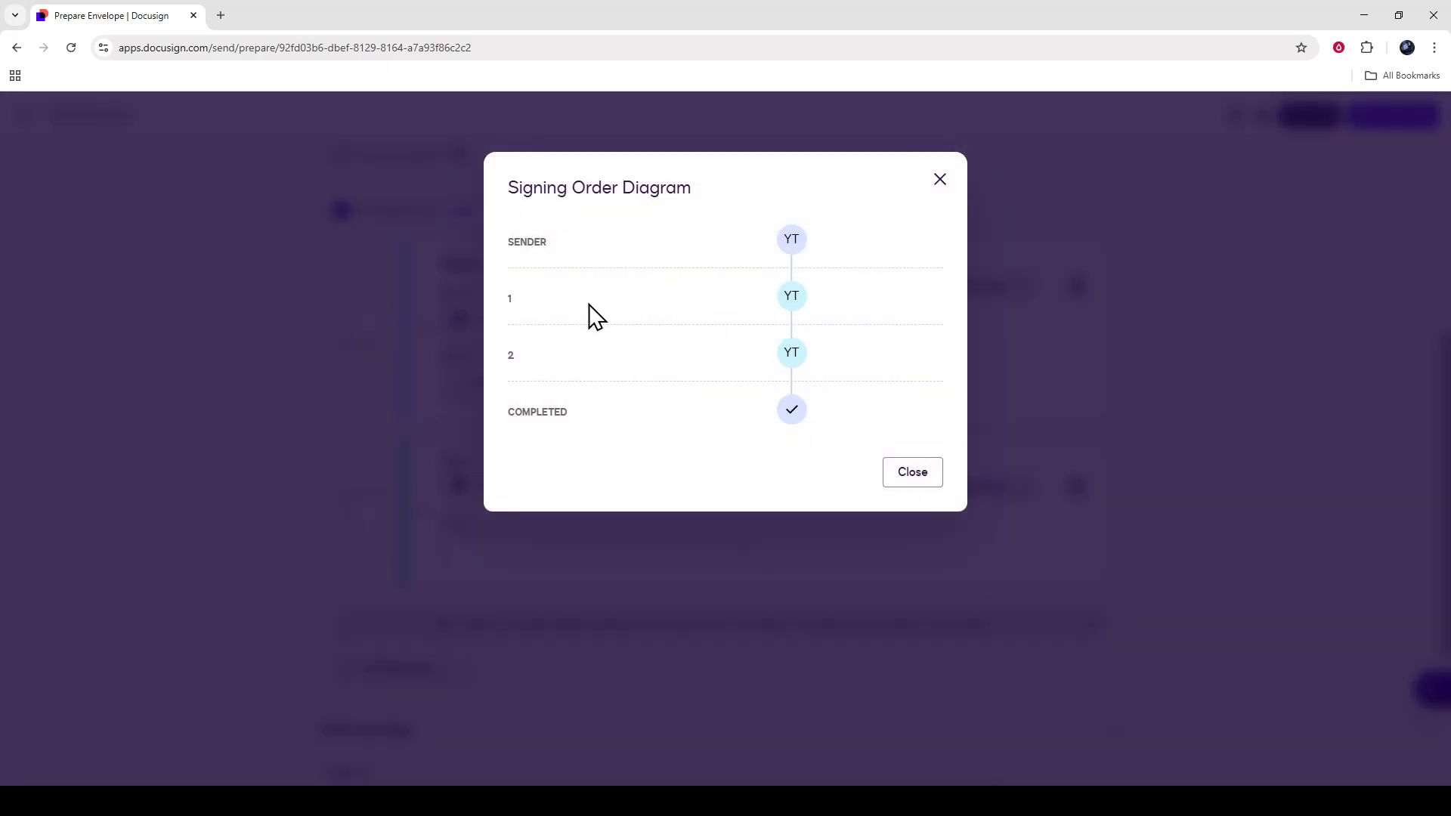
left_click(913, 473)
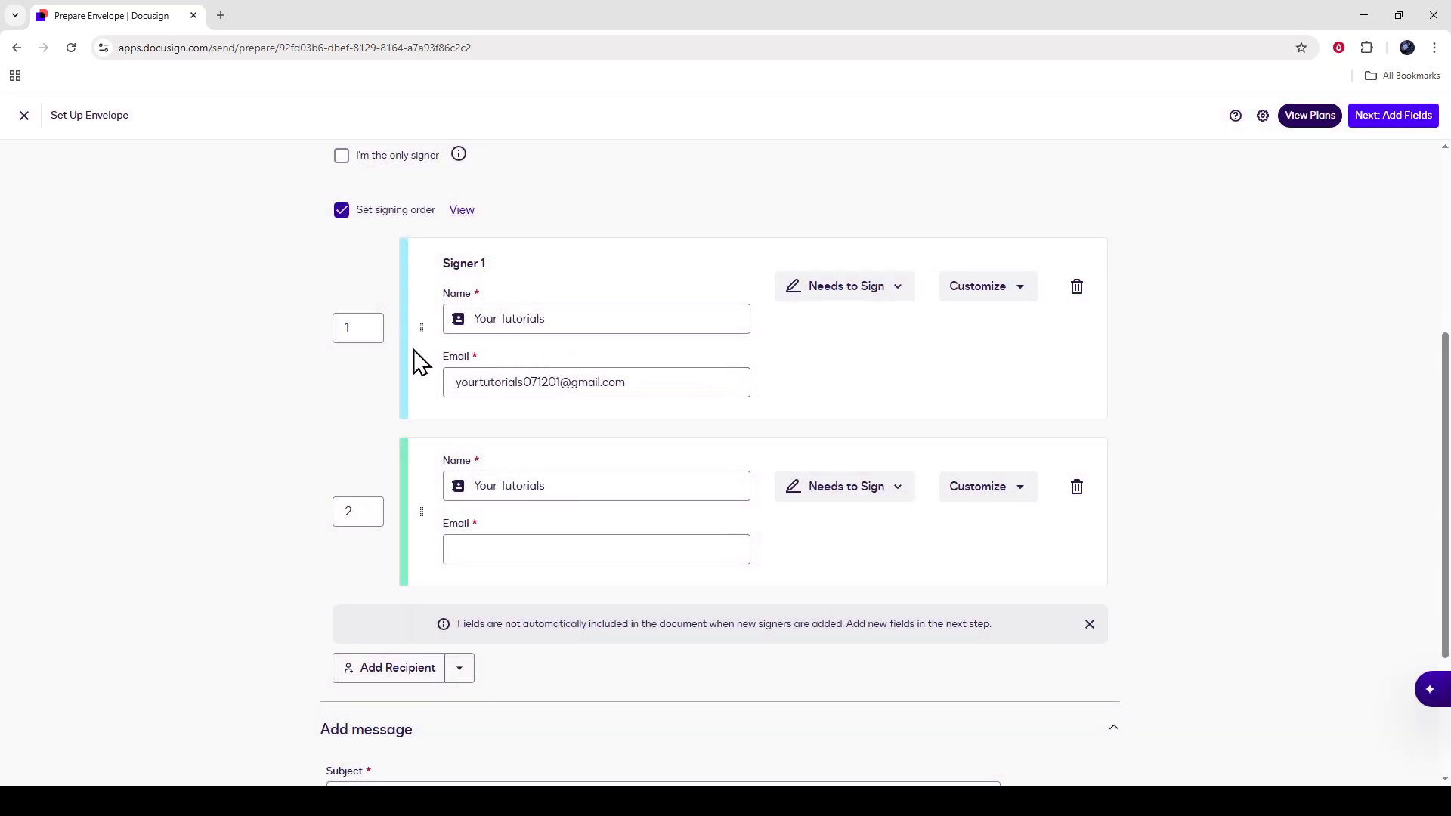
left_click(1017, 301)
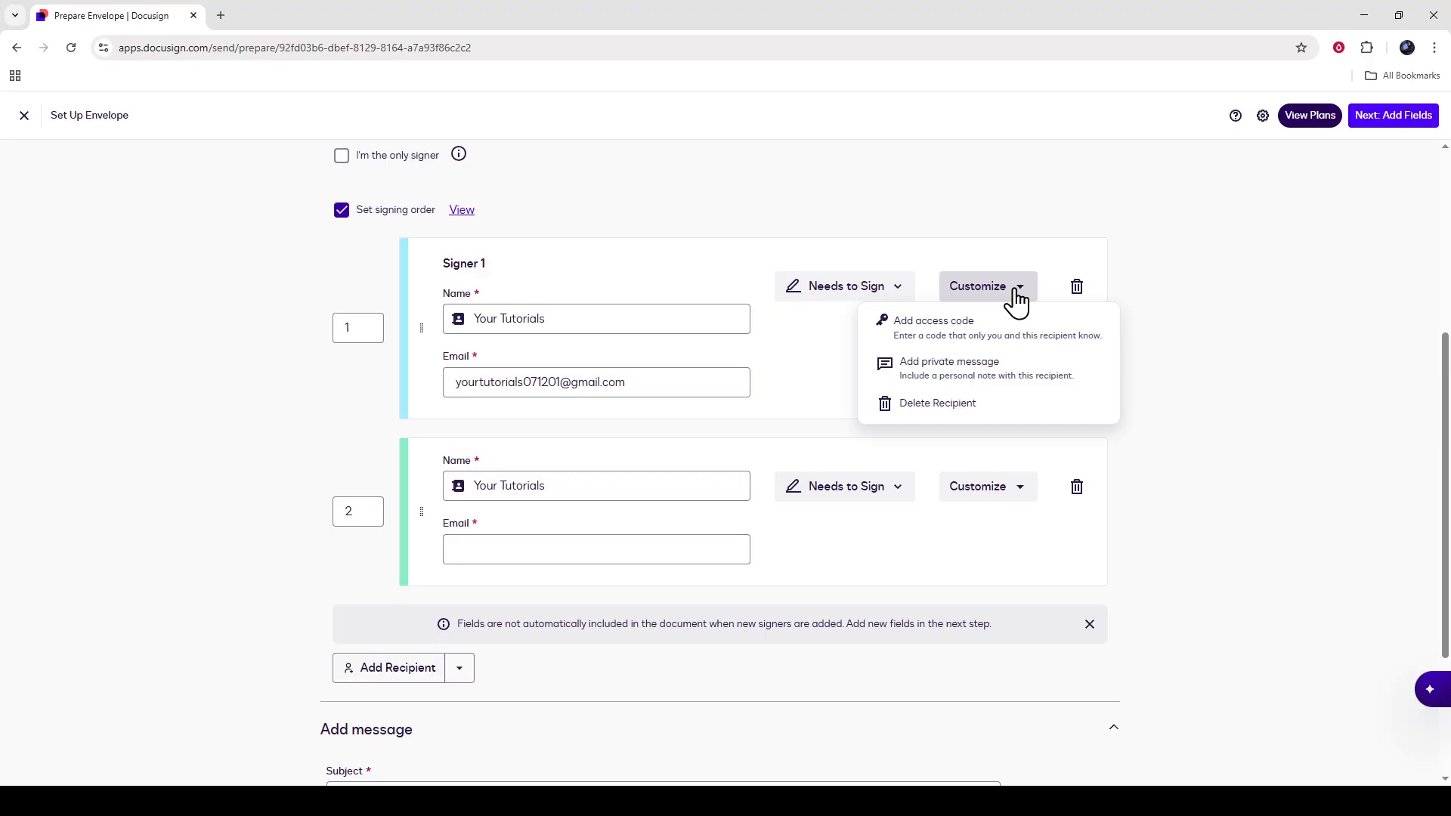
left_click(1017, 301)
left_click_drag(356, 235, 891, 411)
left_click(832, 379)
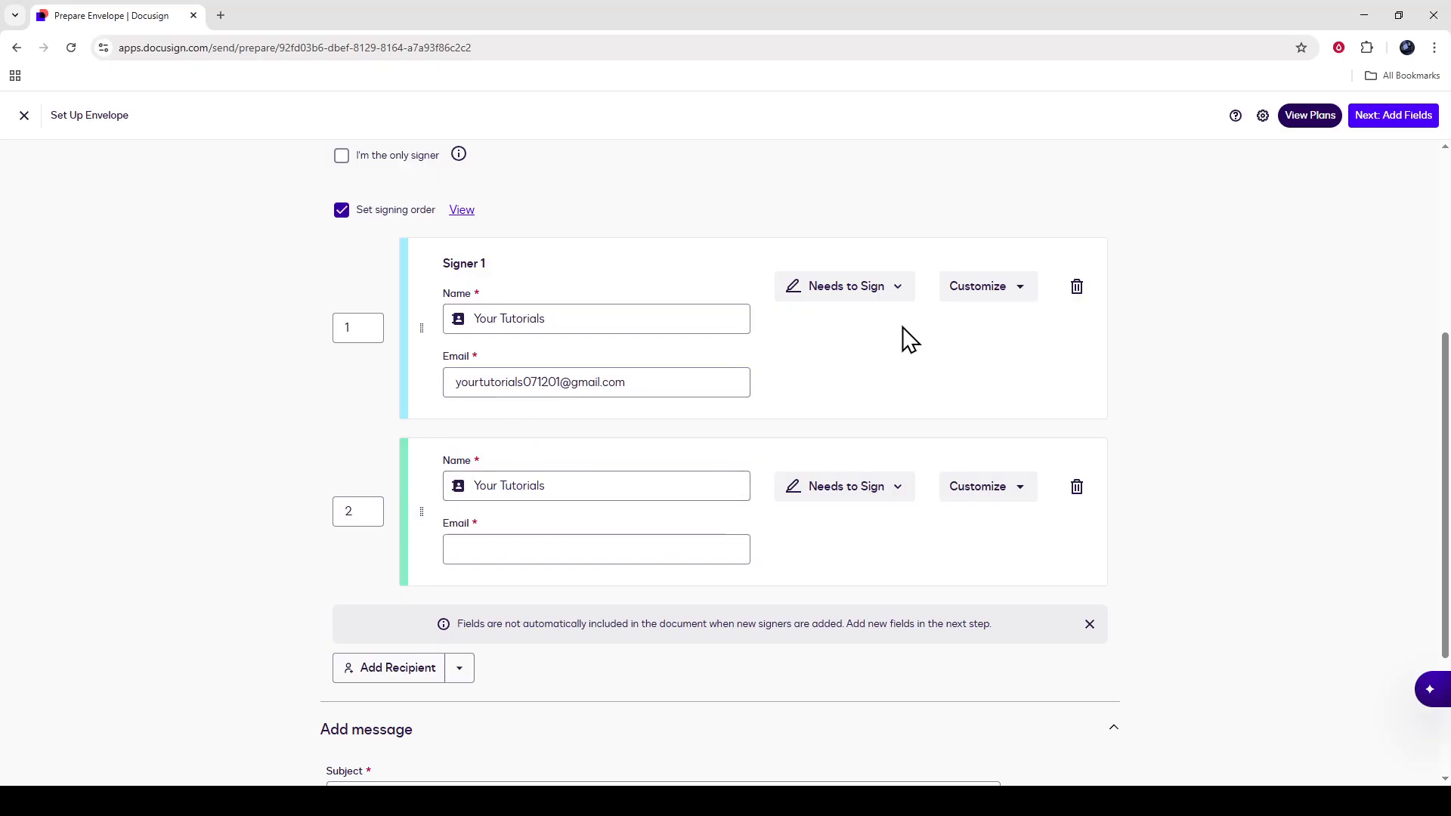
Step: Review the only-signer option, the recipient list and the signing order diagram from sender to completion
scroll(705, 488, "up", 1)
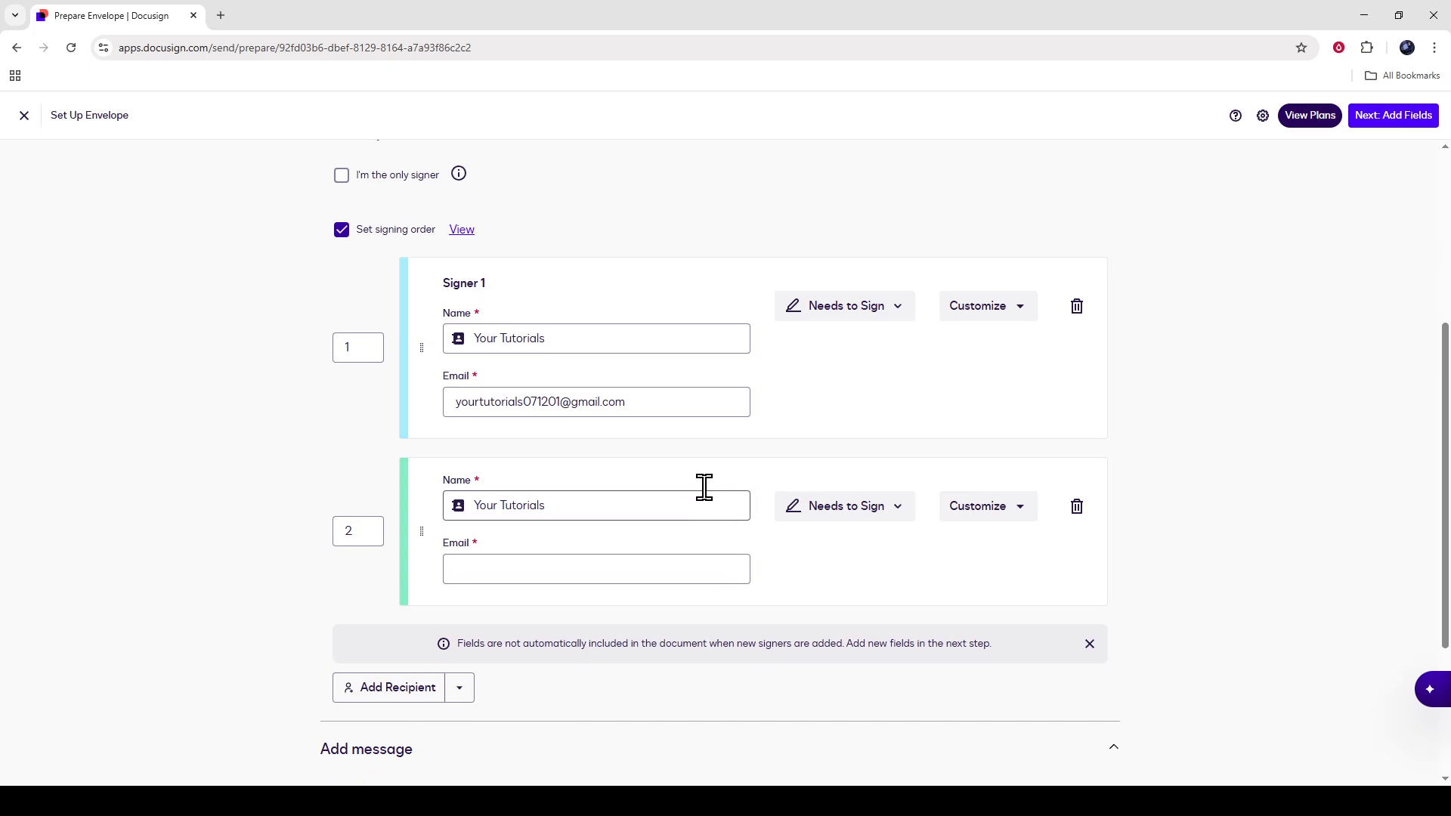
scroll(705, 488, "up", 4)
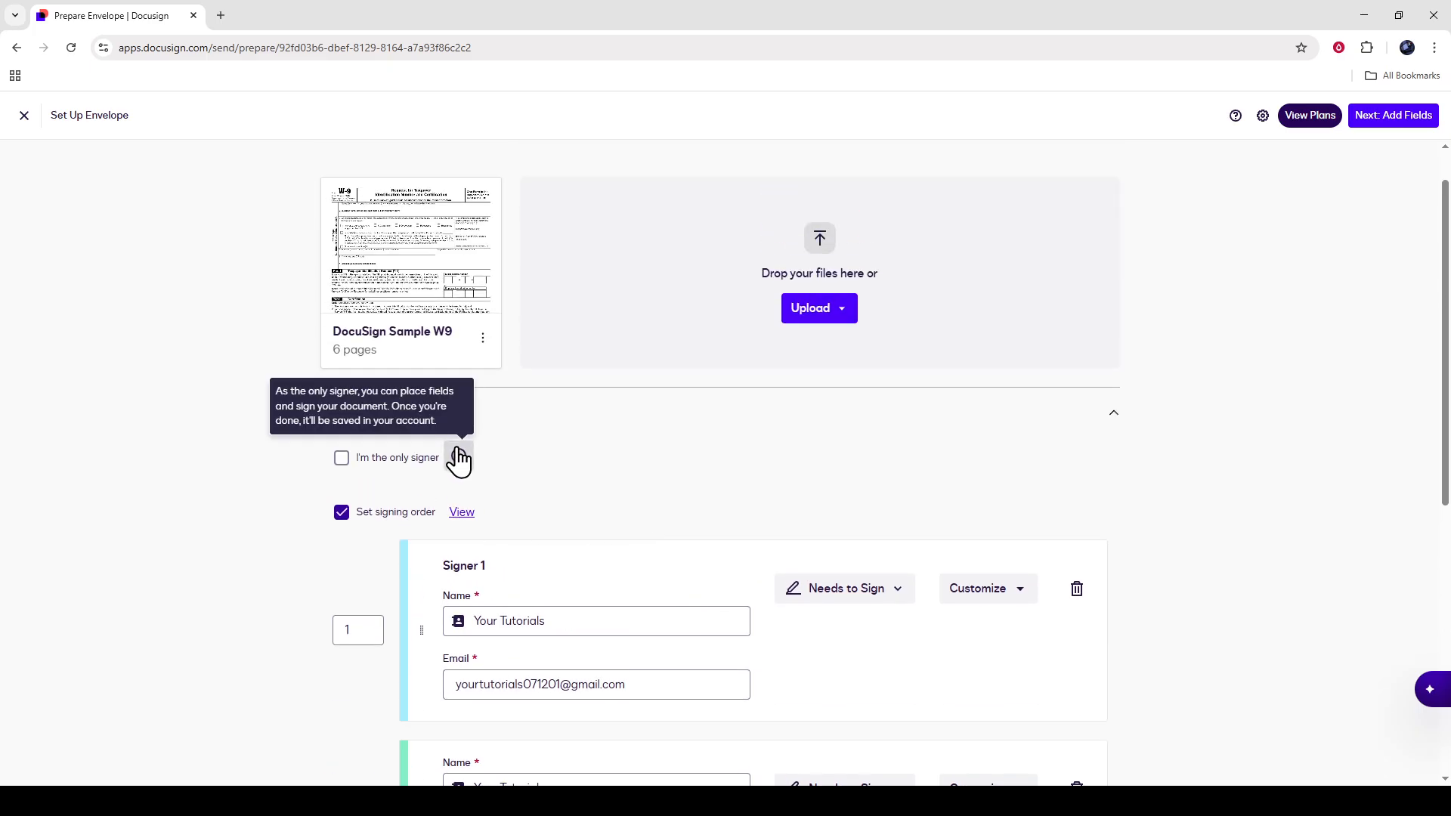
scroll(529, 520, "down", 1)
scroll(522, 522, "down", 5)
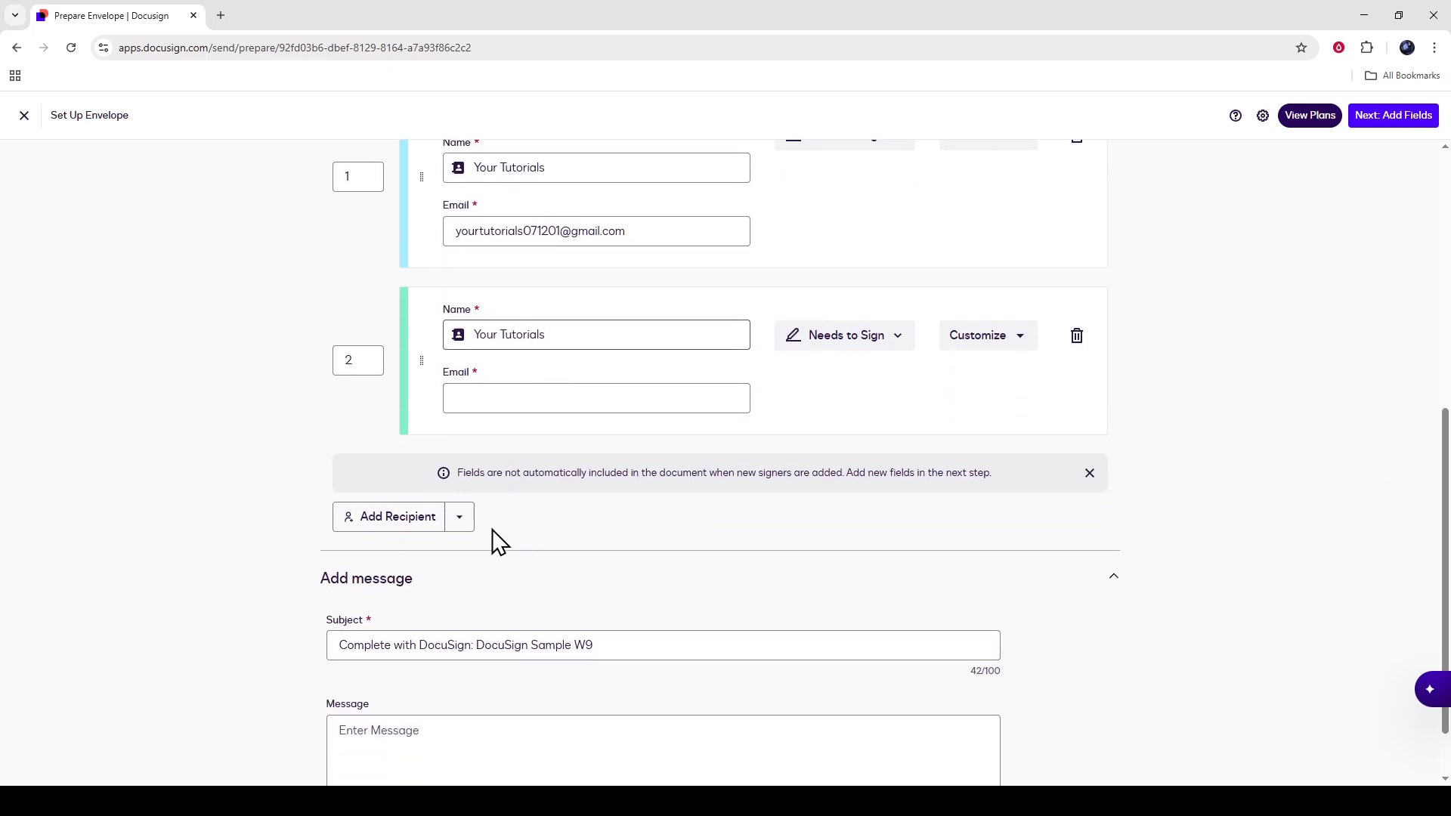
scroll(445, 544, "down", 1)
scroll(438, 568, "up", 4)
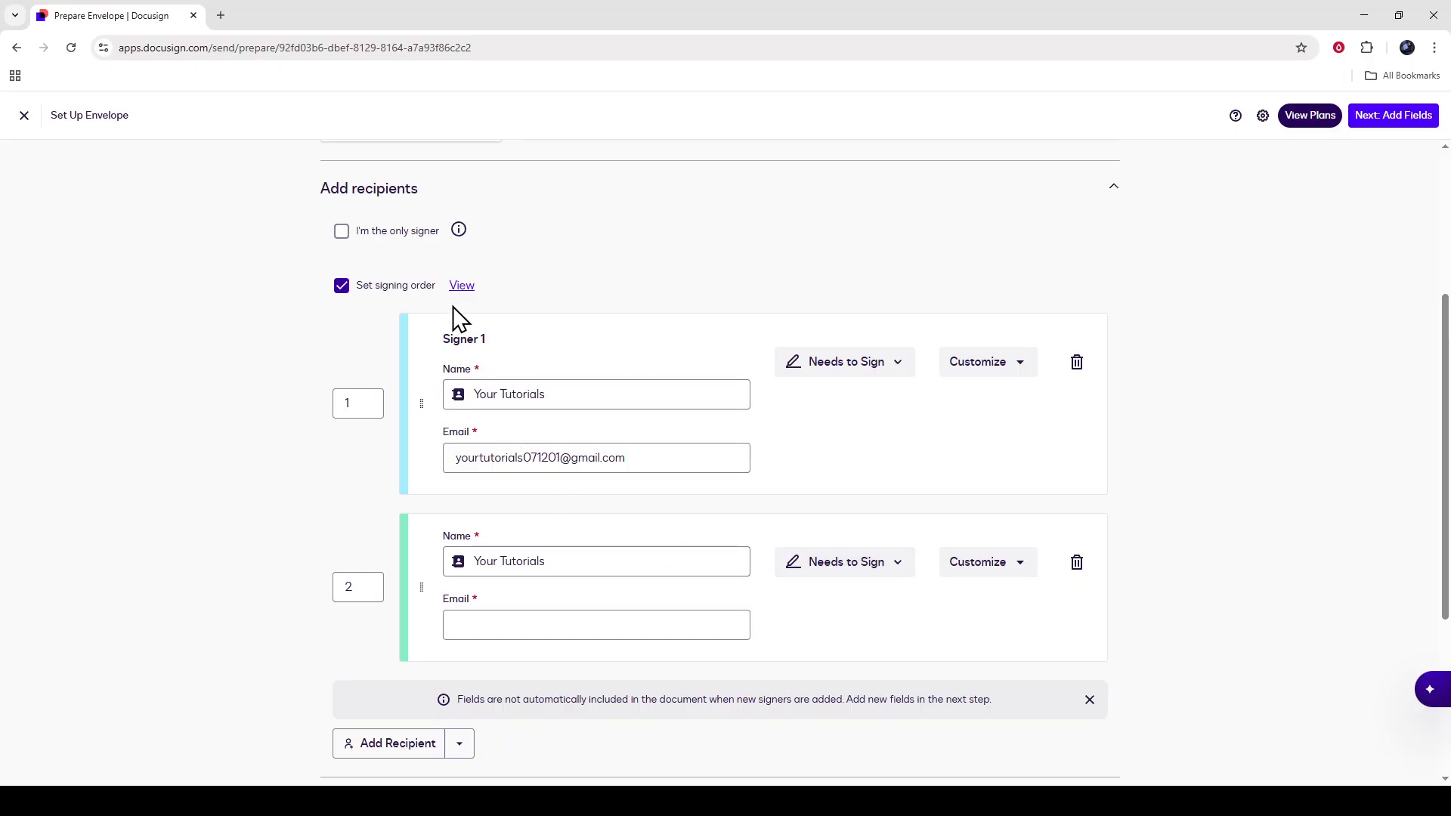
left_click(460, 287)
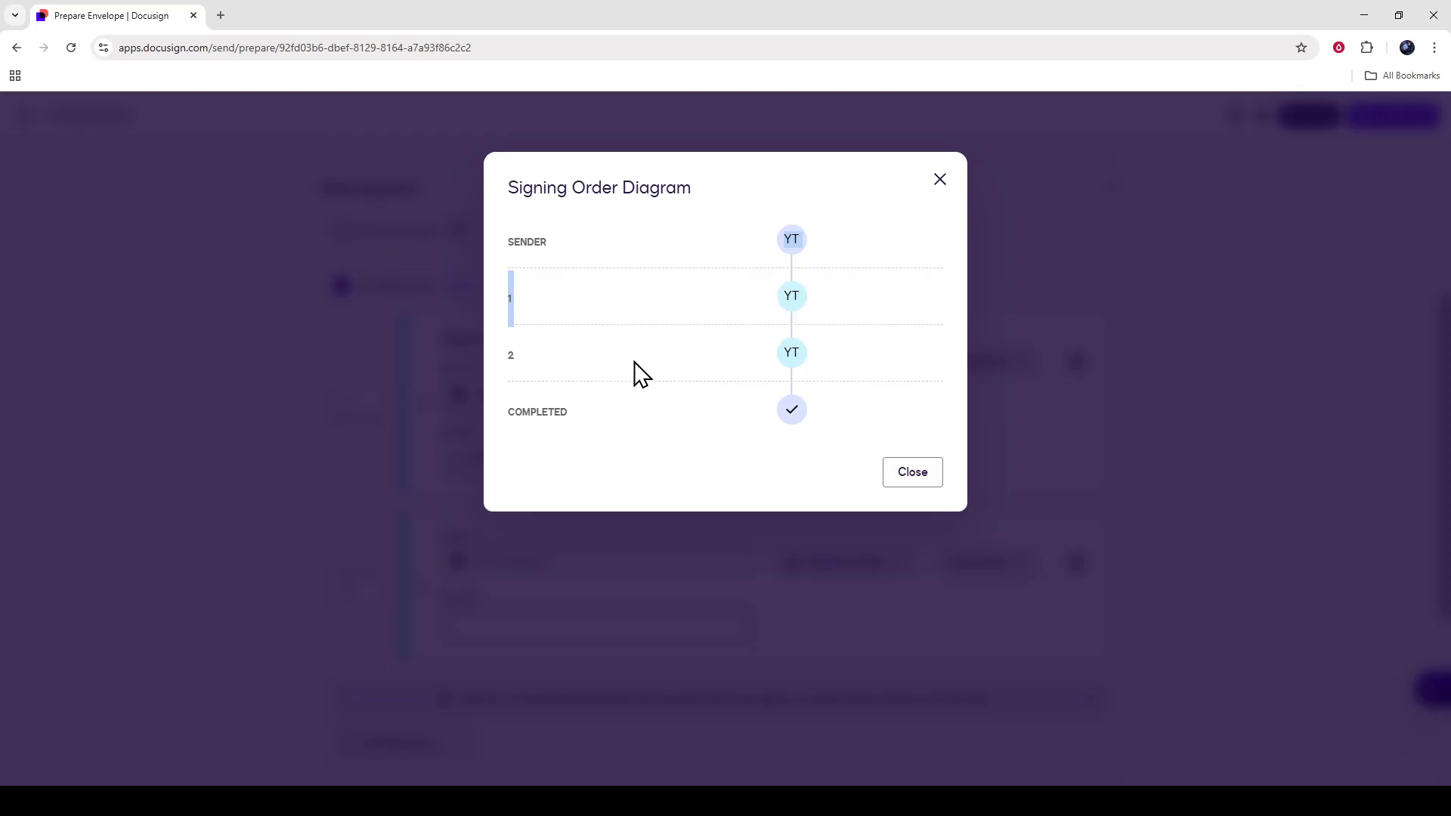
left_click_drag(514, 414, 841, 413)
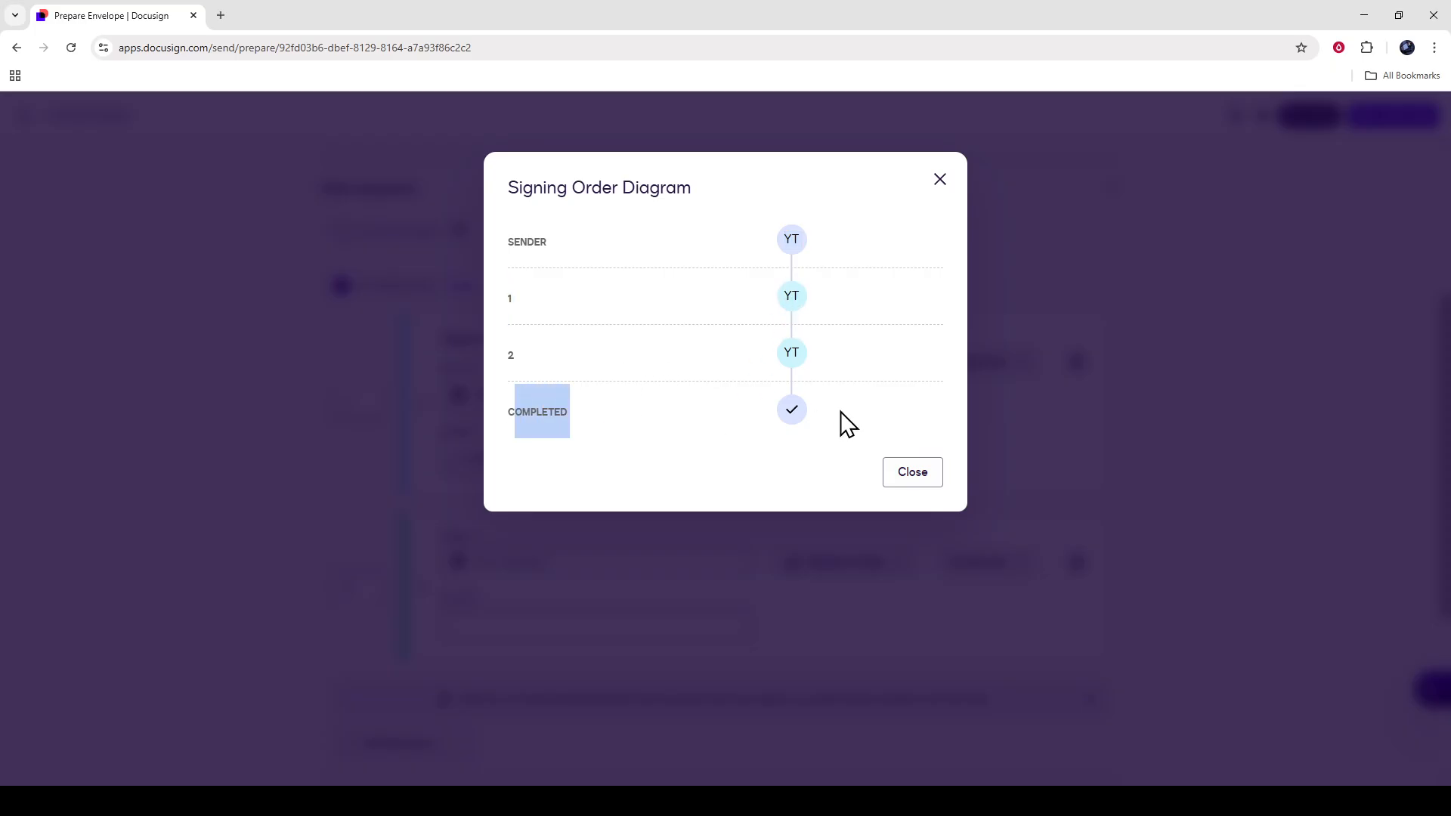
left_click(912, 474)
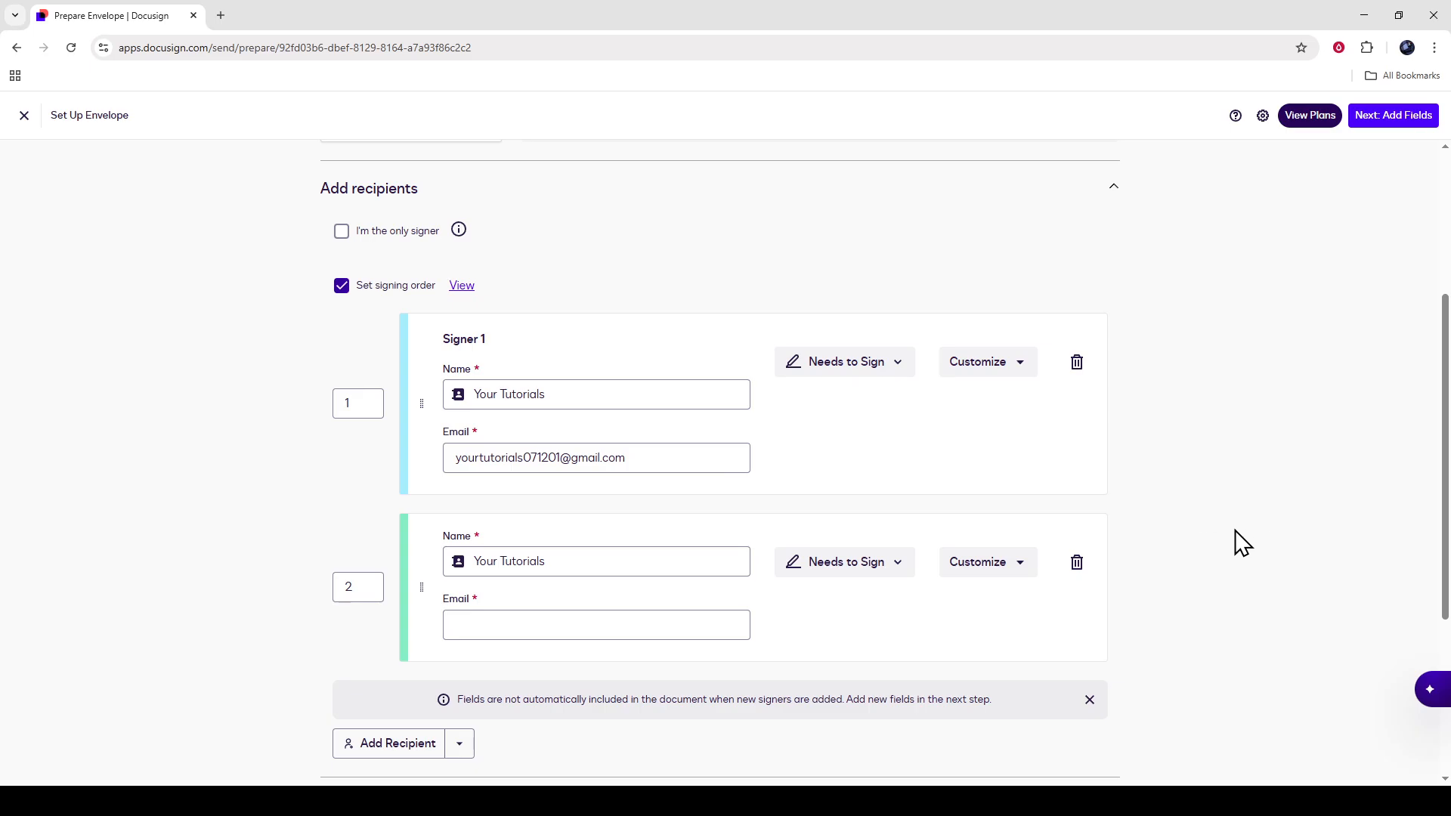
Step: Fill in the second recipient's email with the suggested address and proceed to adding fields
scroll(1236, 541, "down", 4)
scroll(1242, 542, "up", 4)
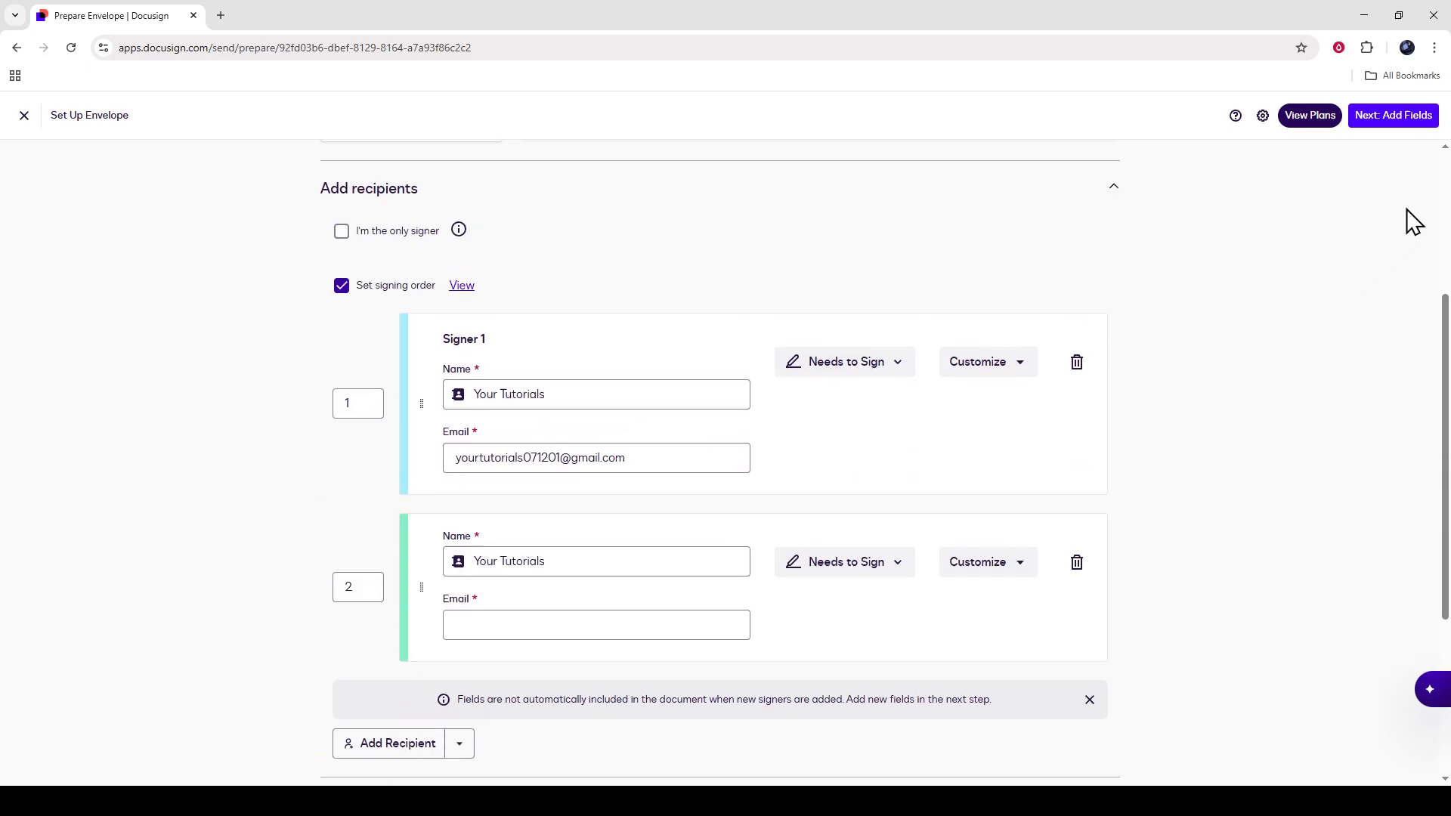
left_click(1404, 117)
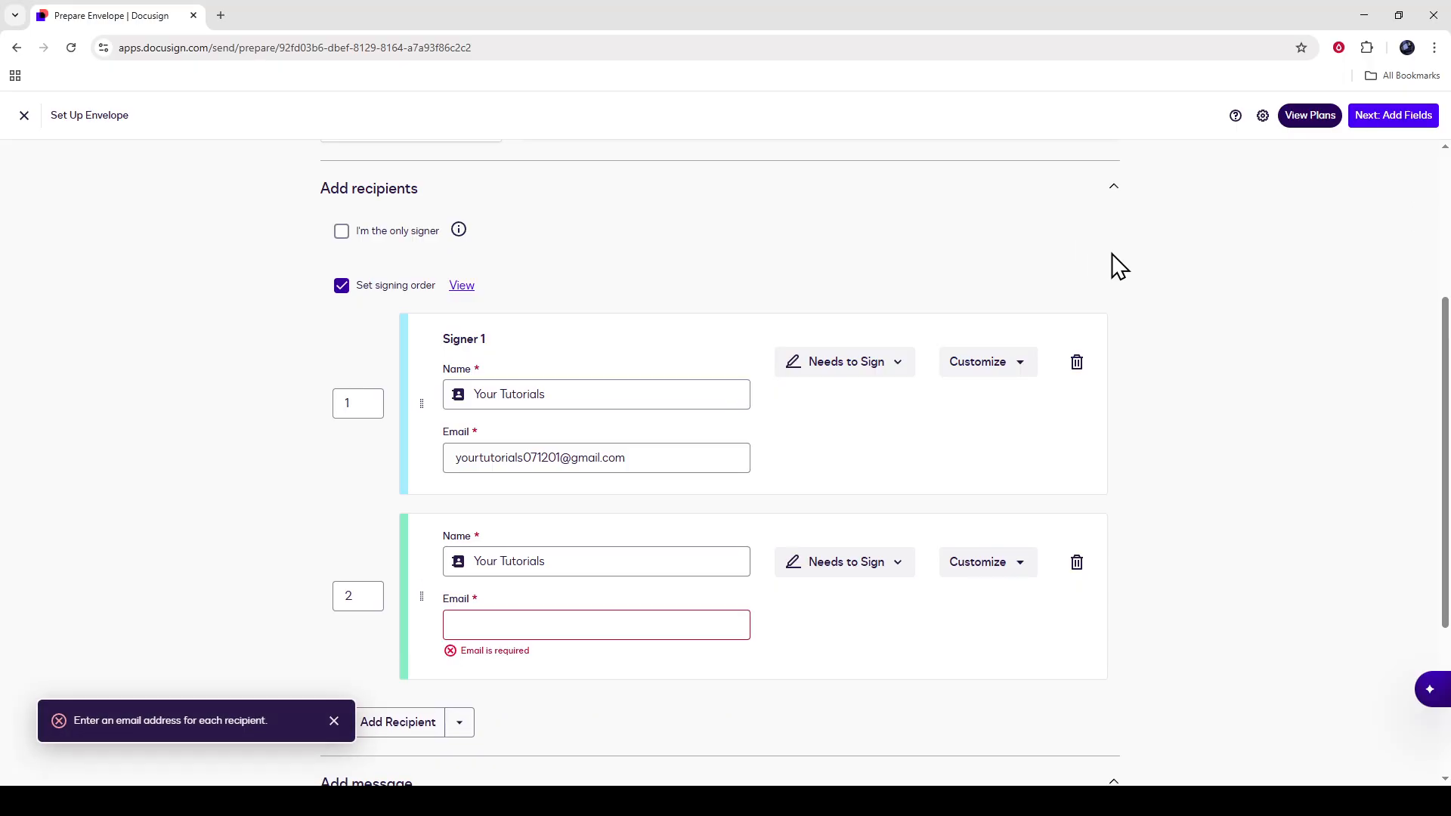
left_click(521, 629)
left_click(587, 658)
left_click(1404, 117)
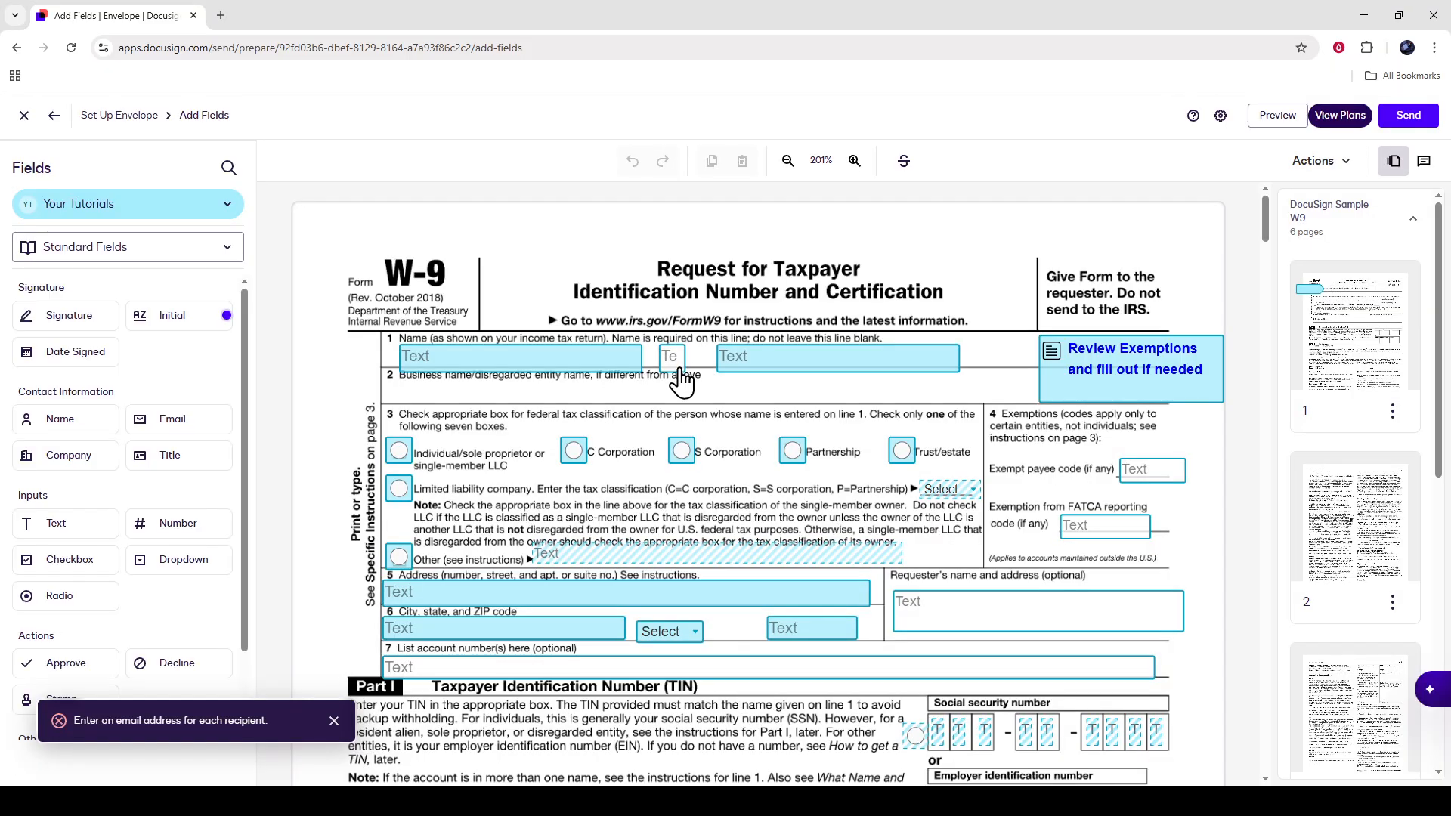
Step: Review the fields placed on the W-9 form, including the signature and date fields in Part II
scroll(681, 382, "down", 9)
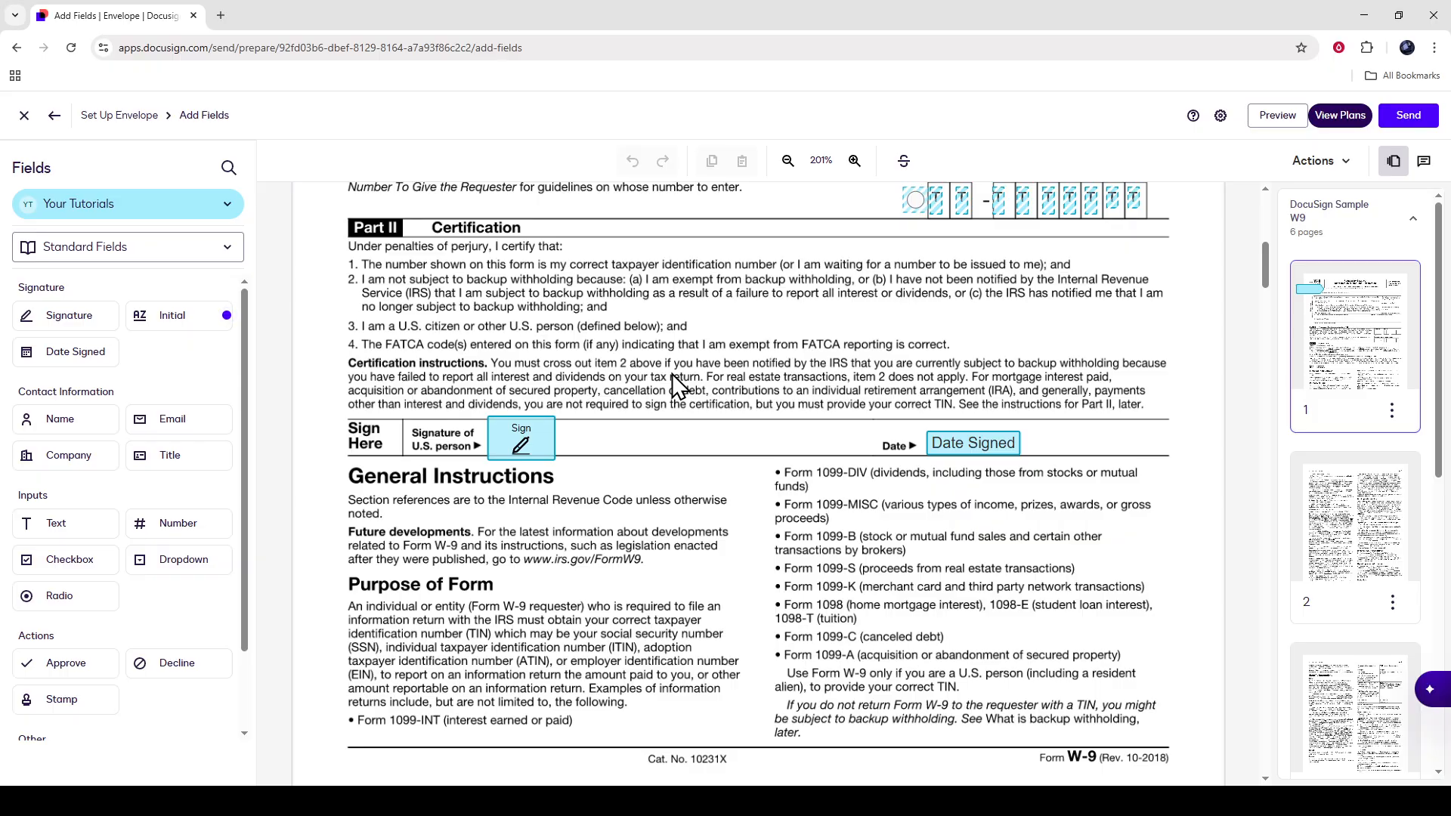
scroll(672, 374, "down", 15)
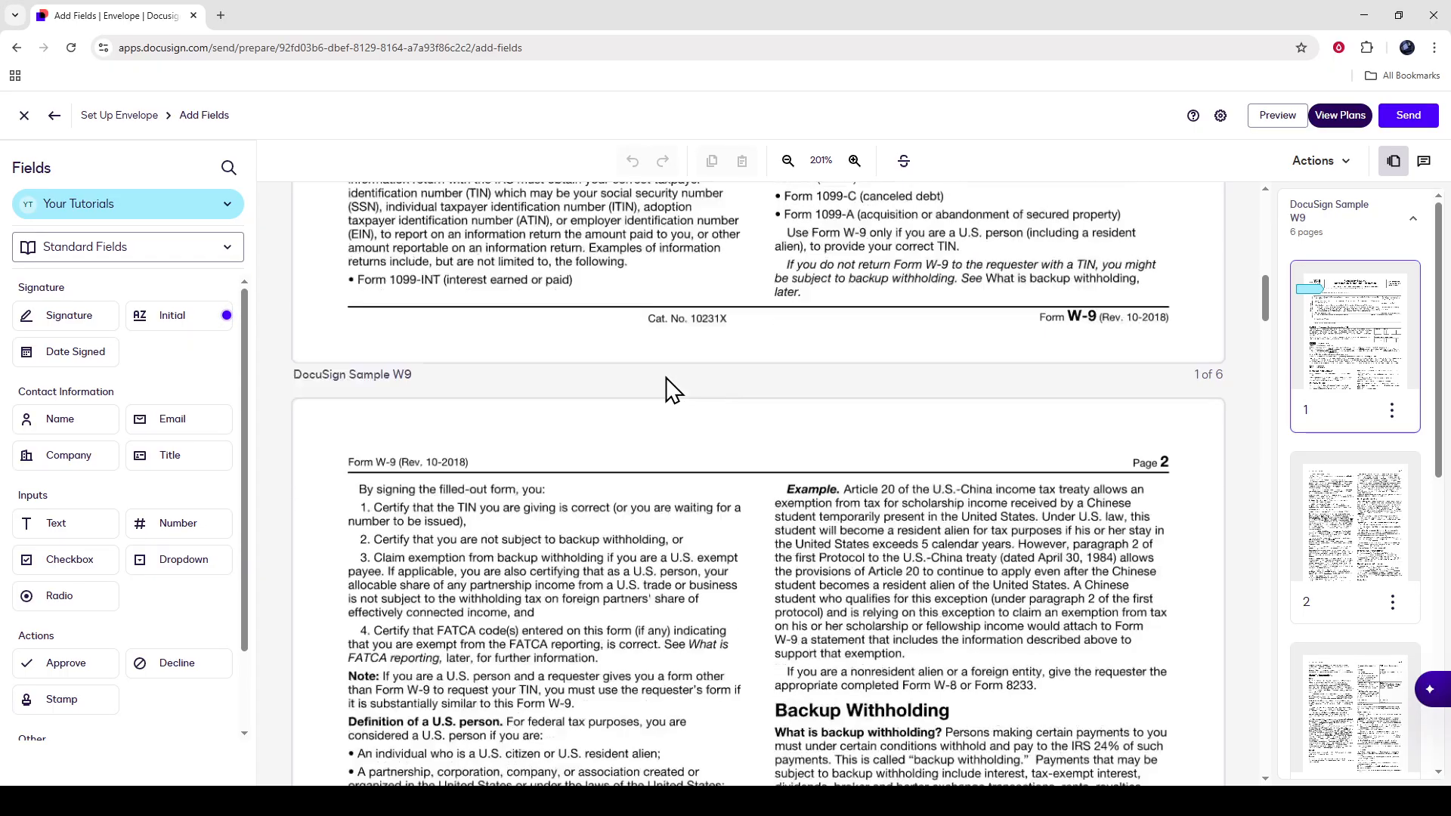
scroll(662, 379, "up", 18)
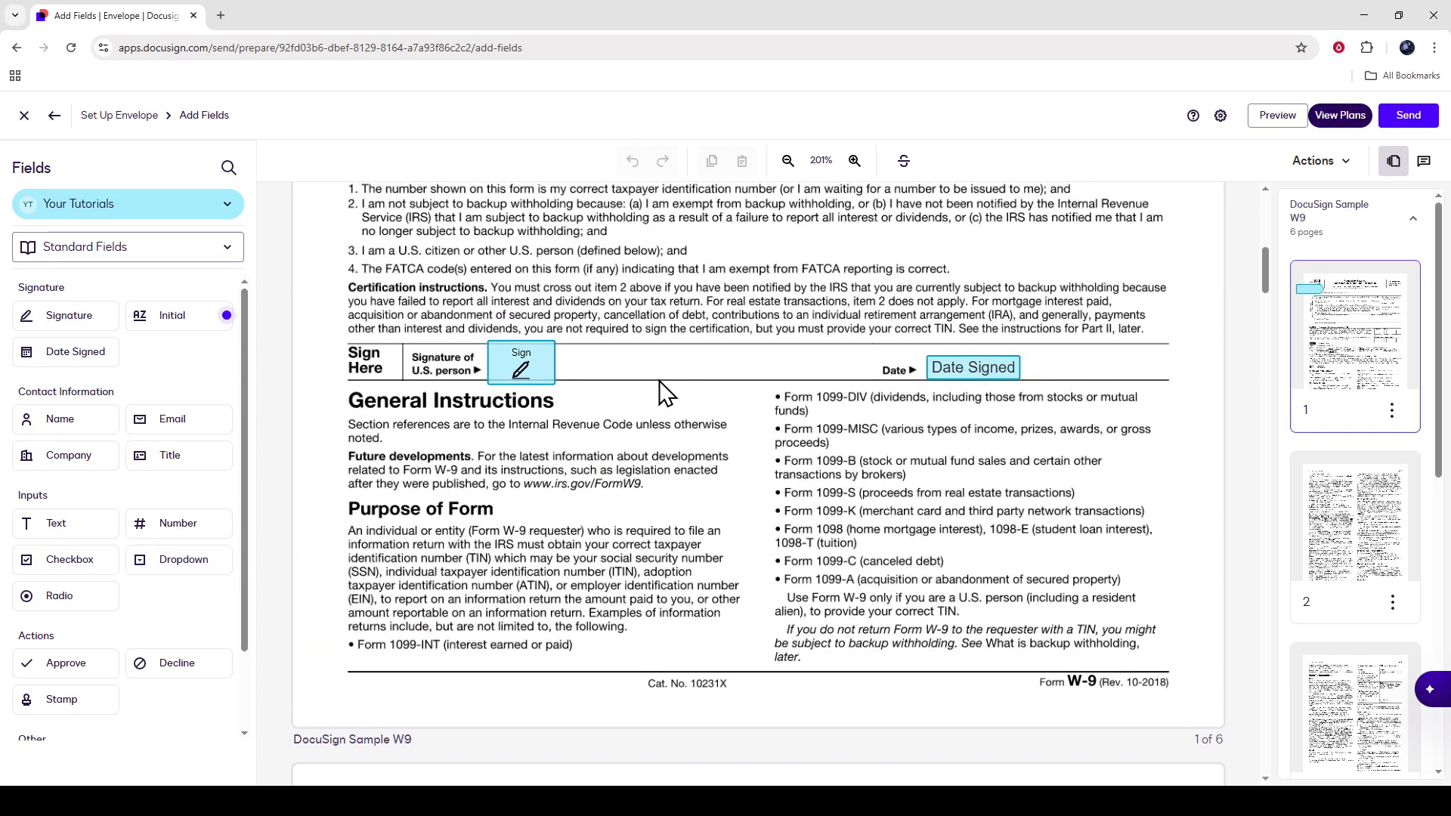
scroll(660, 382, "up", 4)
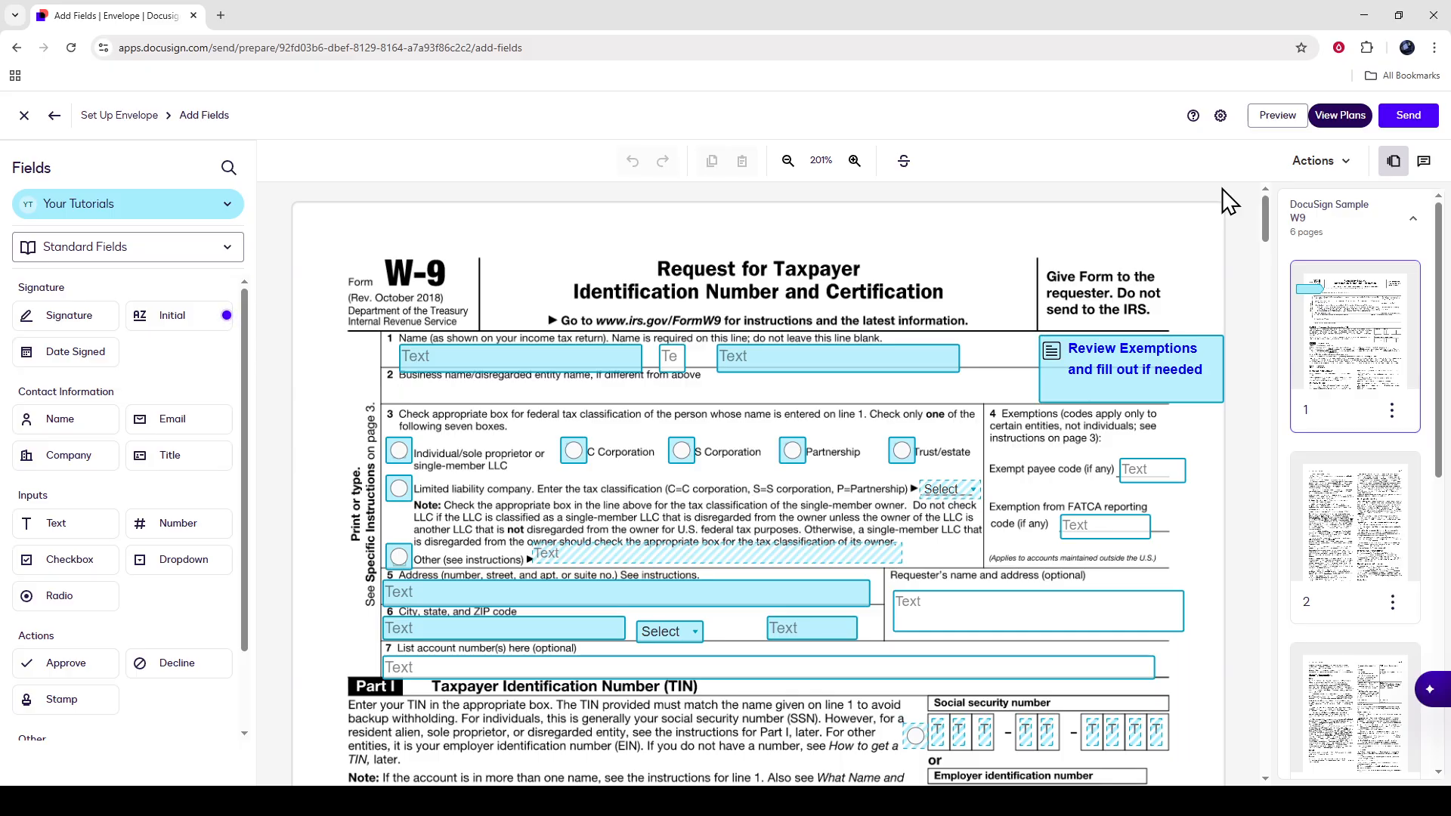
Step: Return to the envelope setup and close the envelope, saving it as a draft
left_click(51, 116)
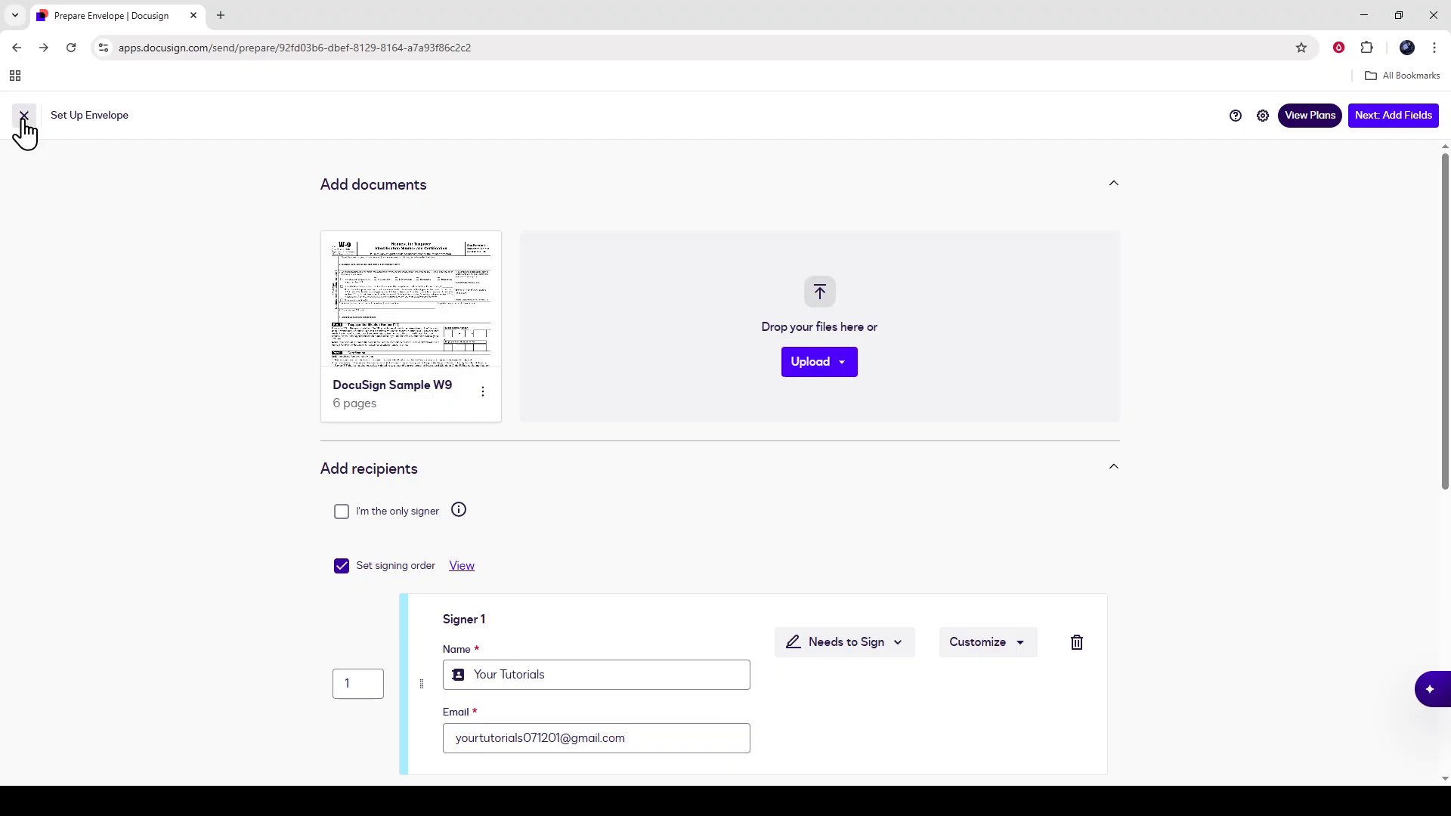
left_click(25, 118)
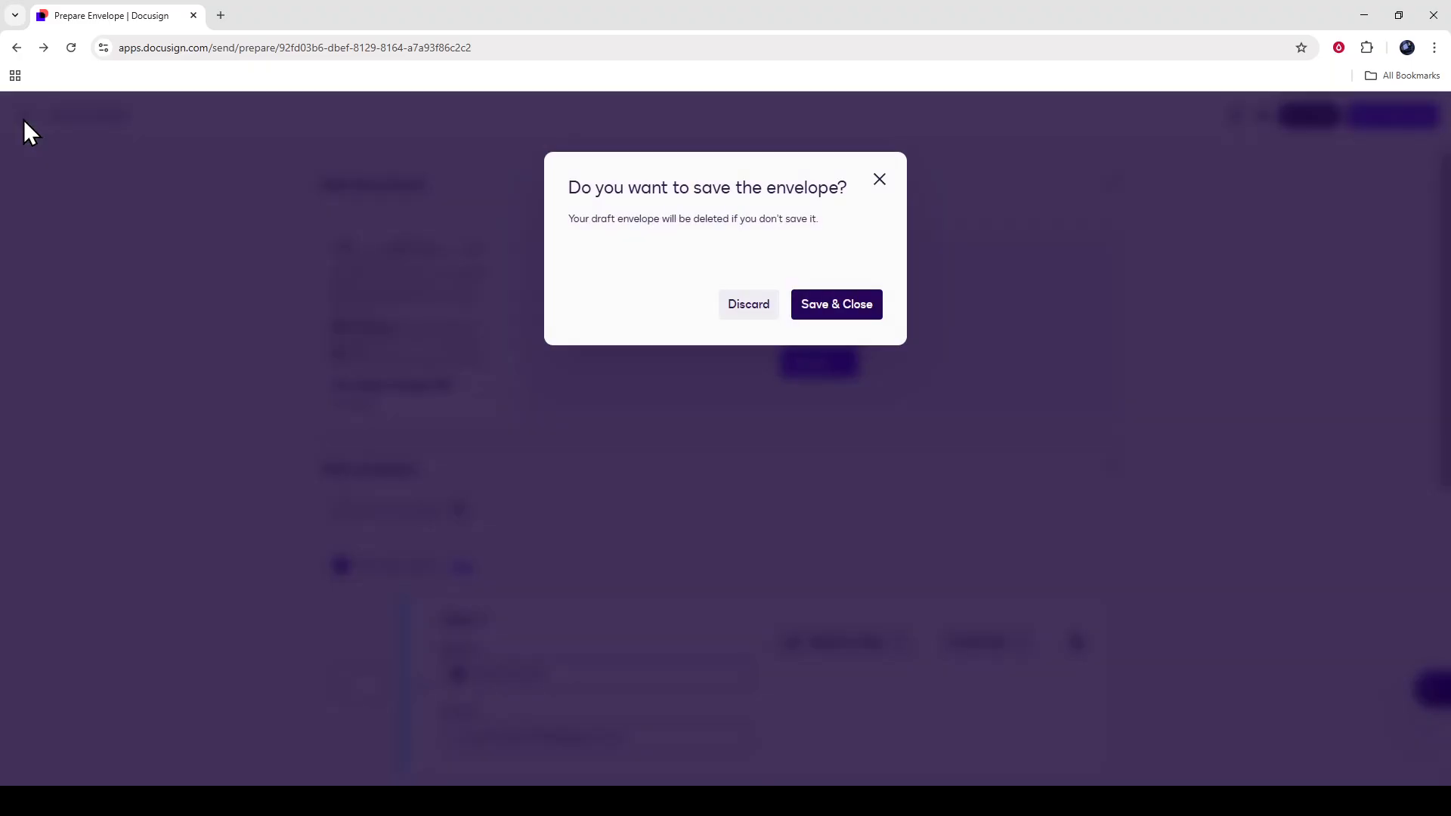
left_click(828, 313)
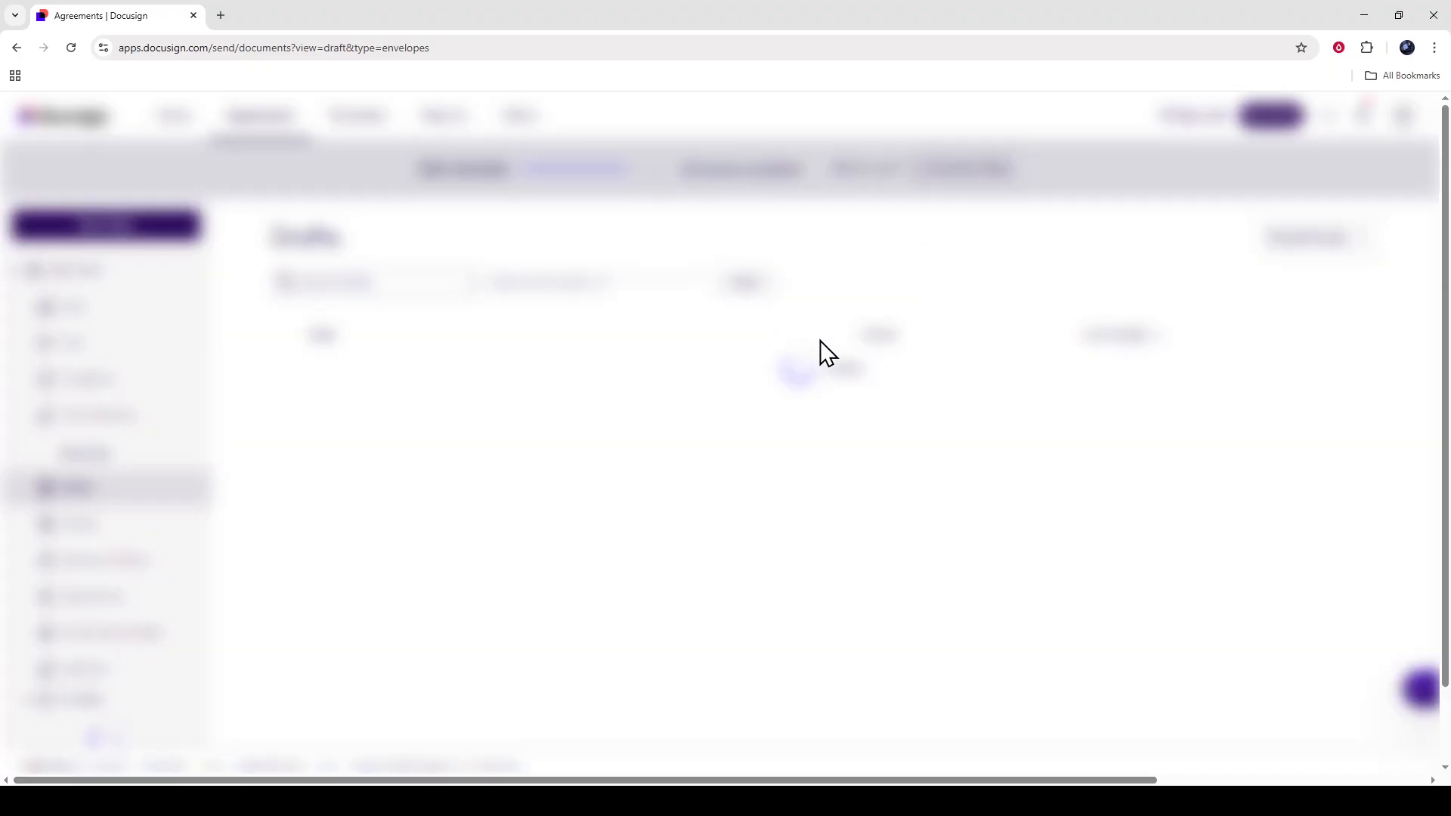